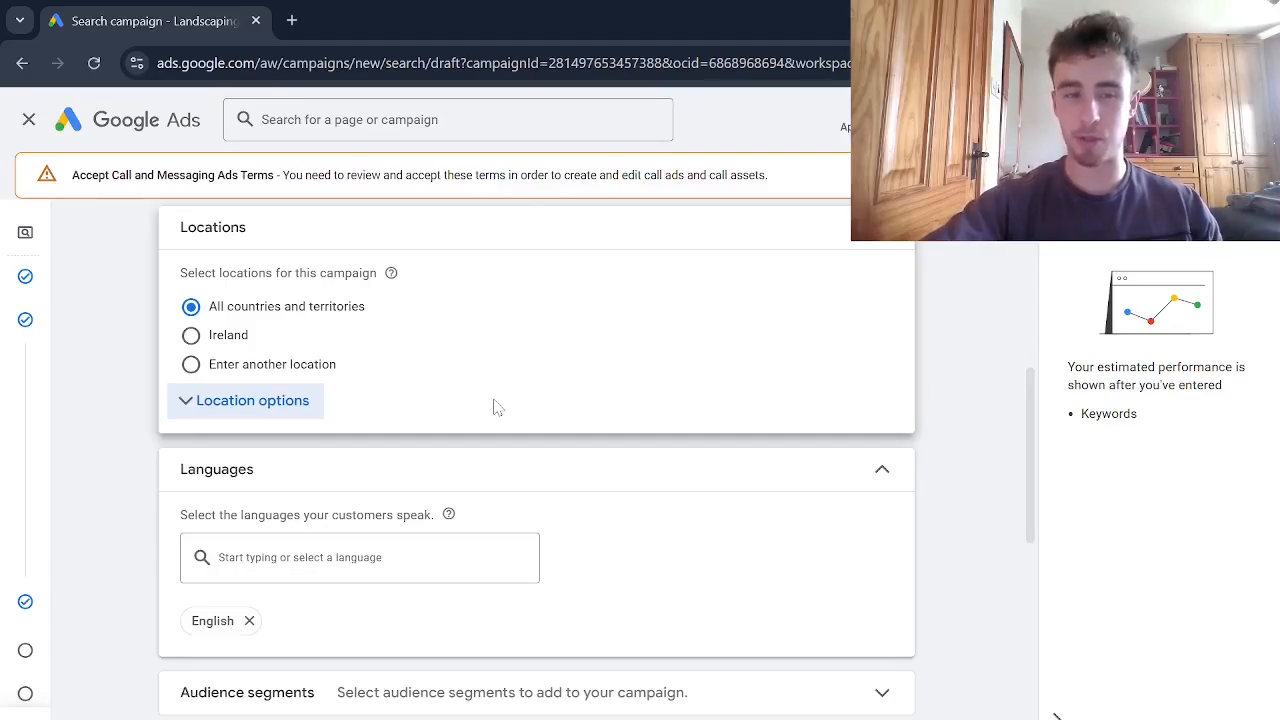
Set the campaign's locations to Enter another location and open the advanced location search
scroll(498, 407, up, 5)
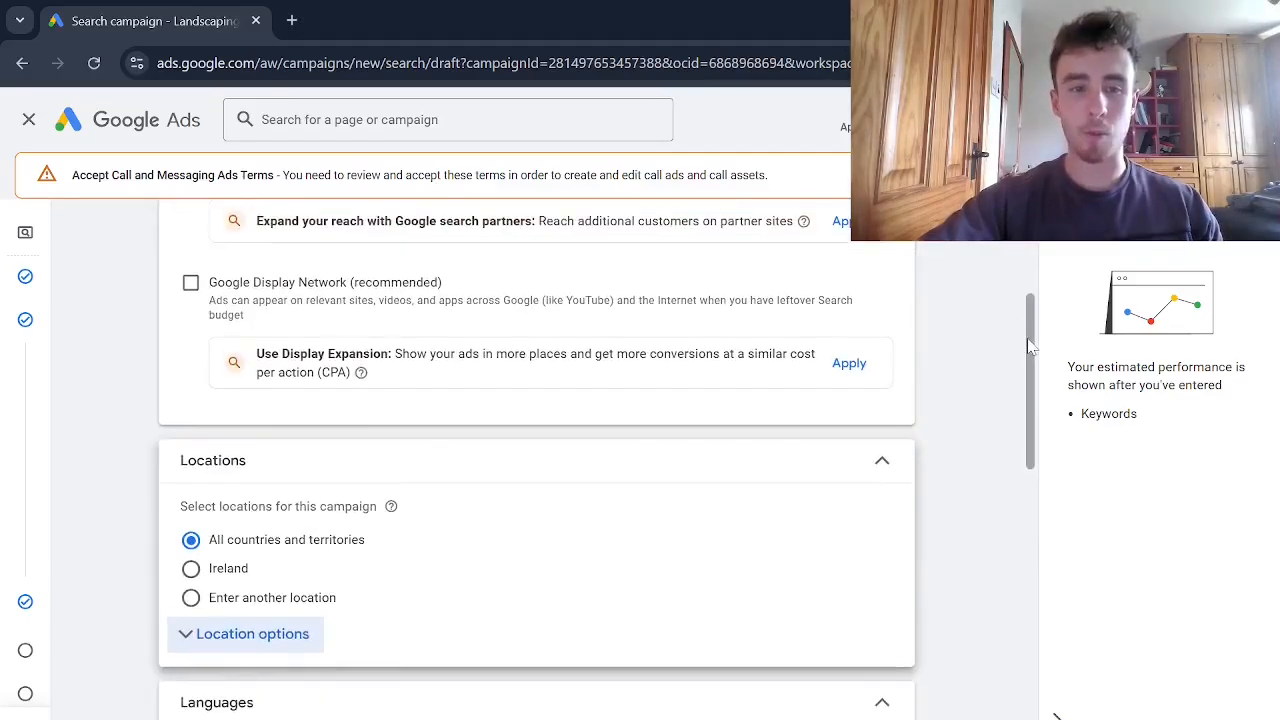
scroll(1046, 276, down, 2)
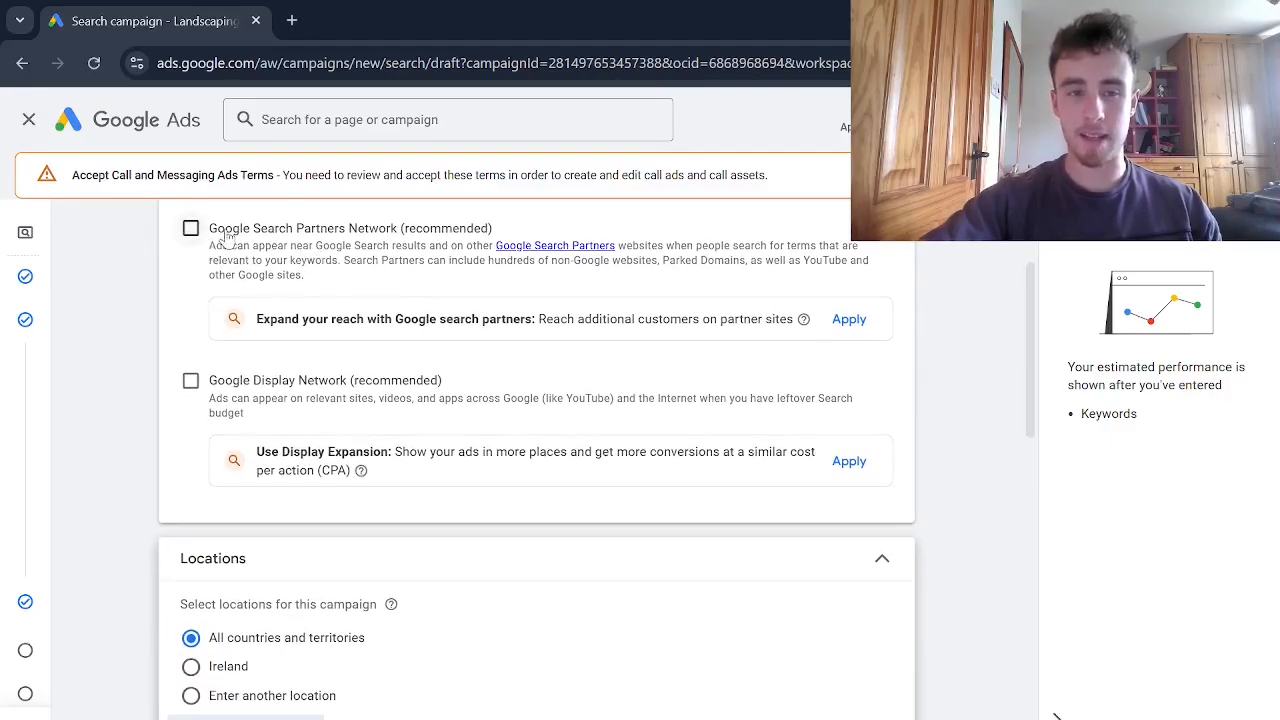
scroll(336, 440, down, 1)
scroll(264, 440, down, 1)
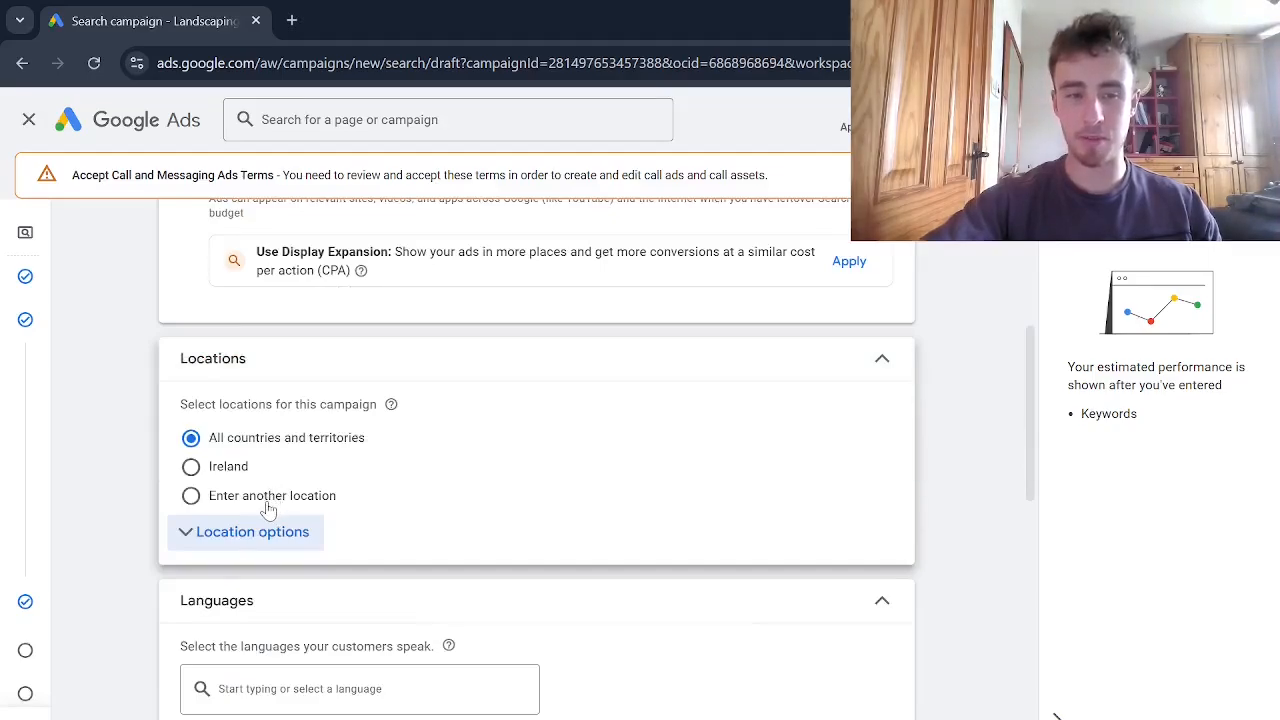
scroll(268, 510, down, 1)
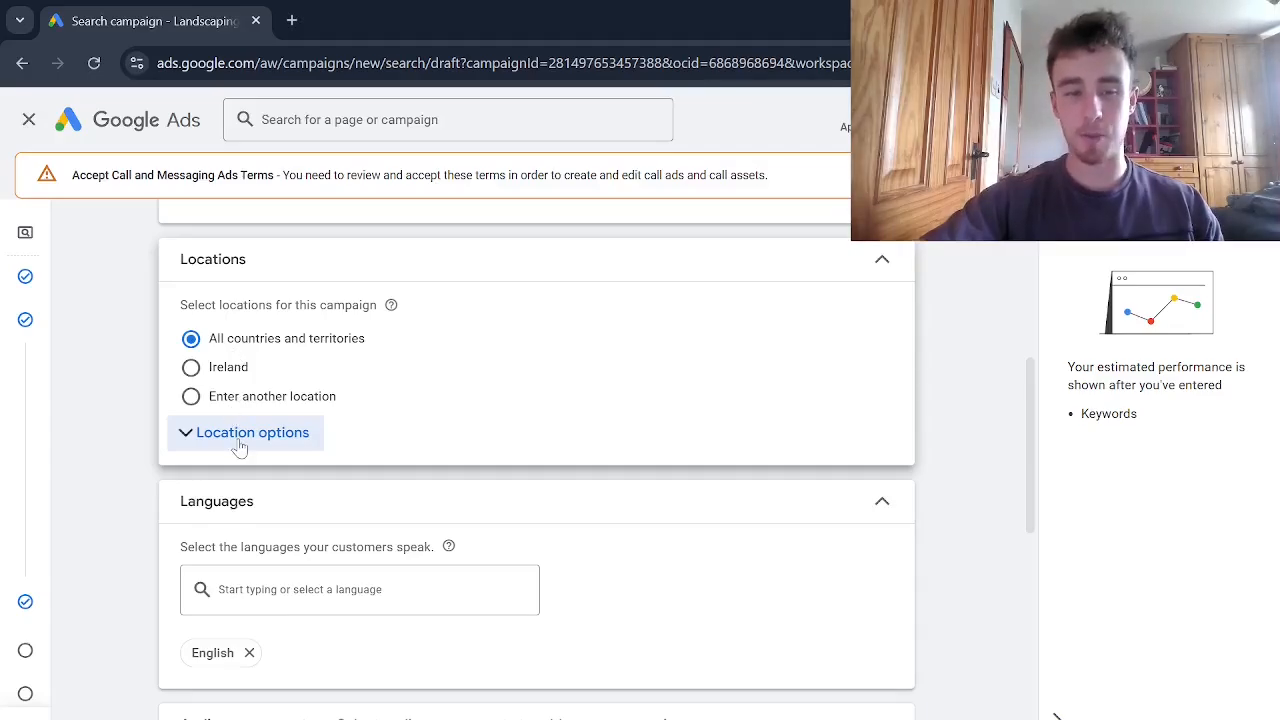
click(221, 405)
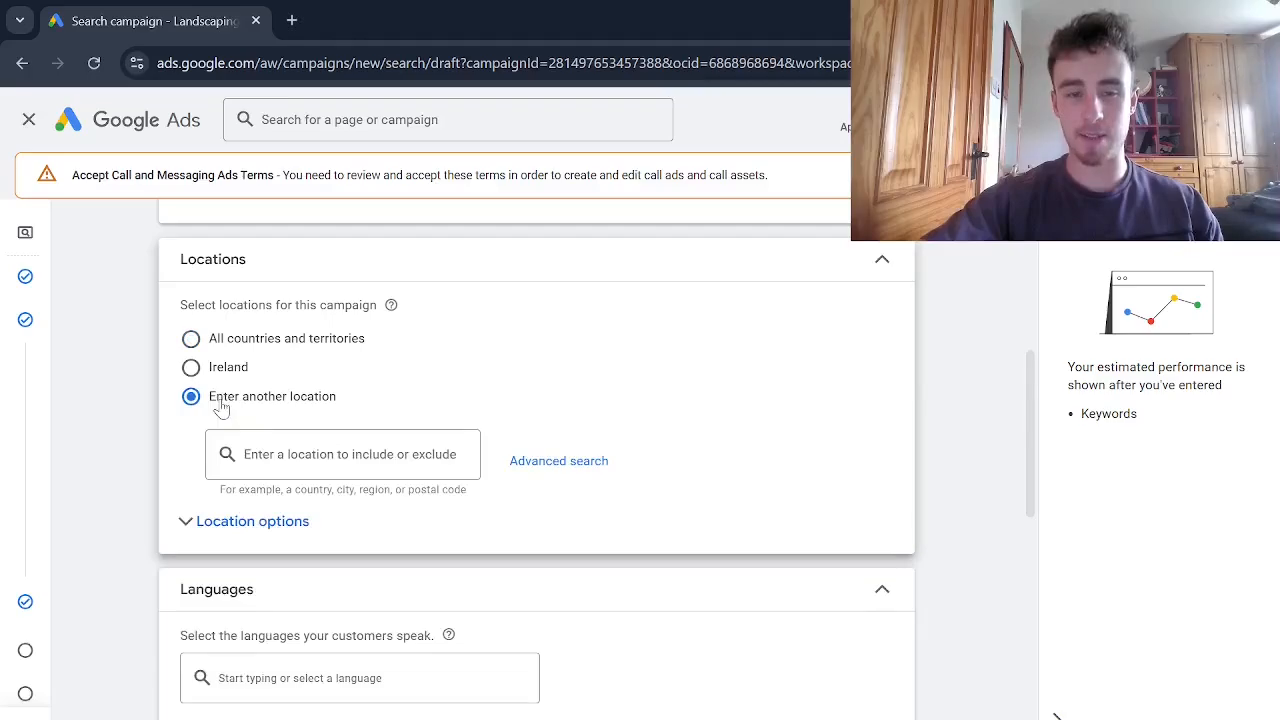
click(528, 464)
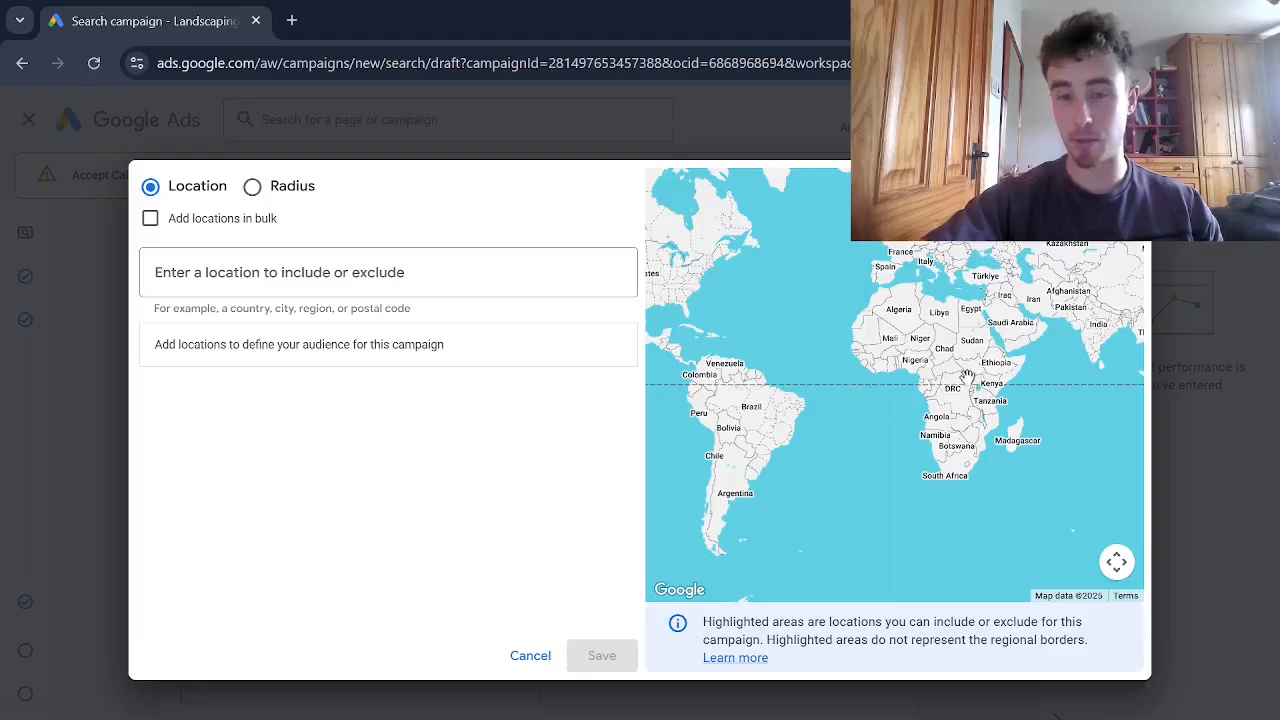
Search for Dublin, include County Dublin, Ireland as a target location and check its area on the map
click(388, 272)
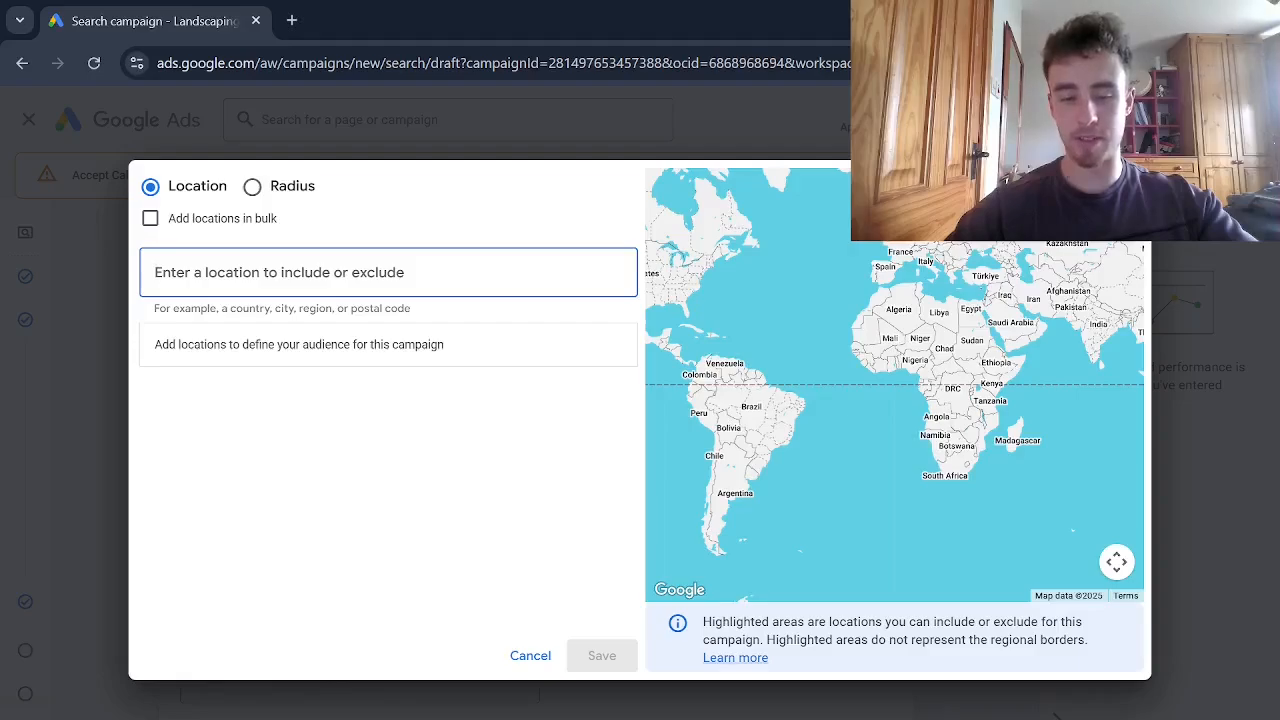
text(dublin)
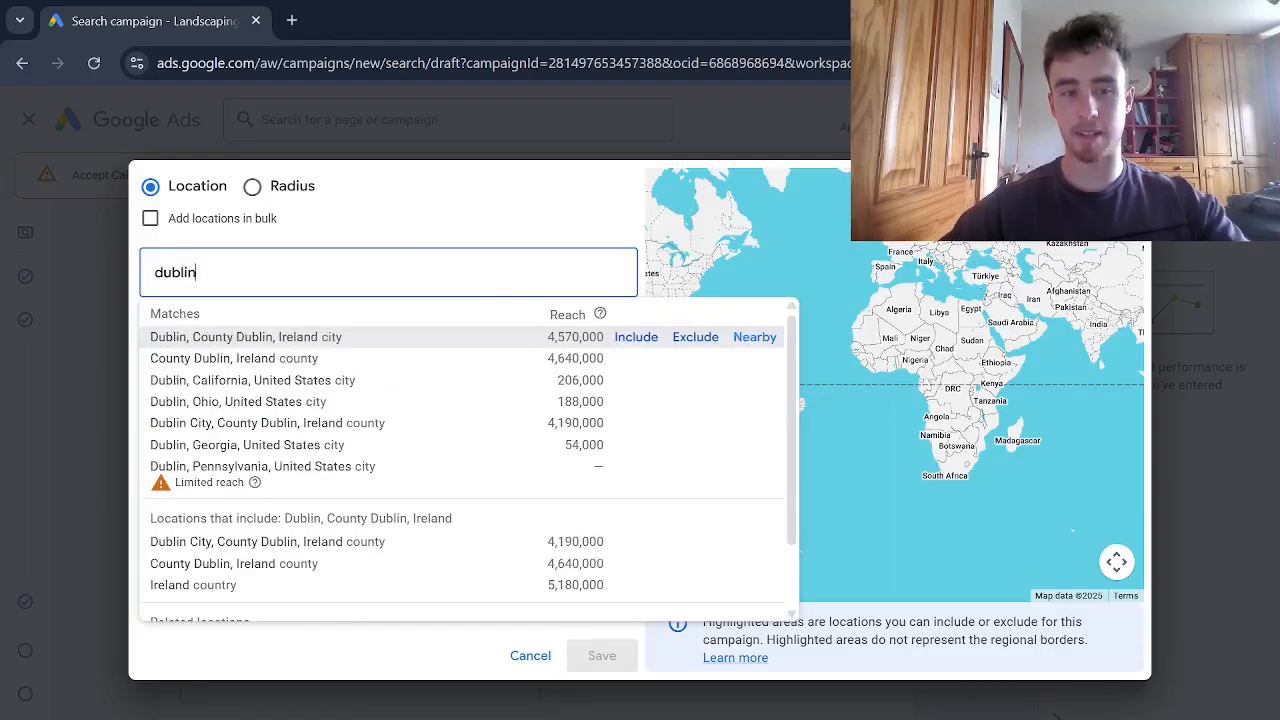
click(636, 358)
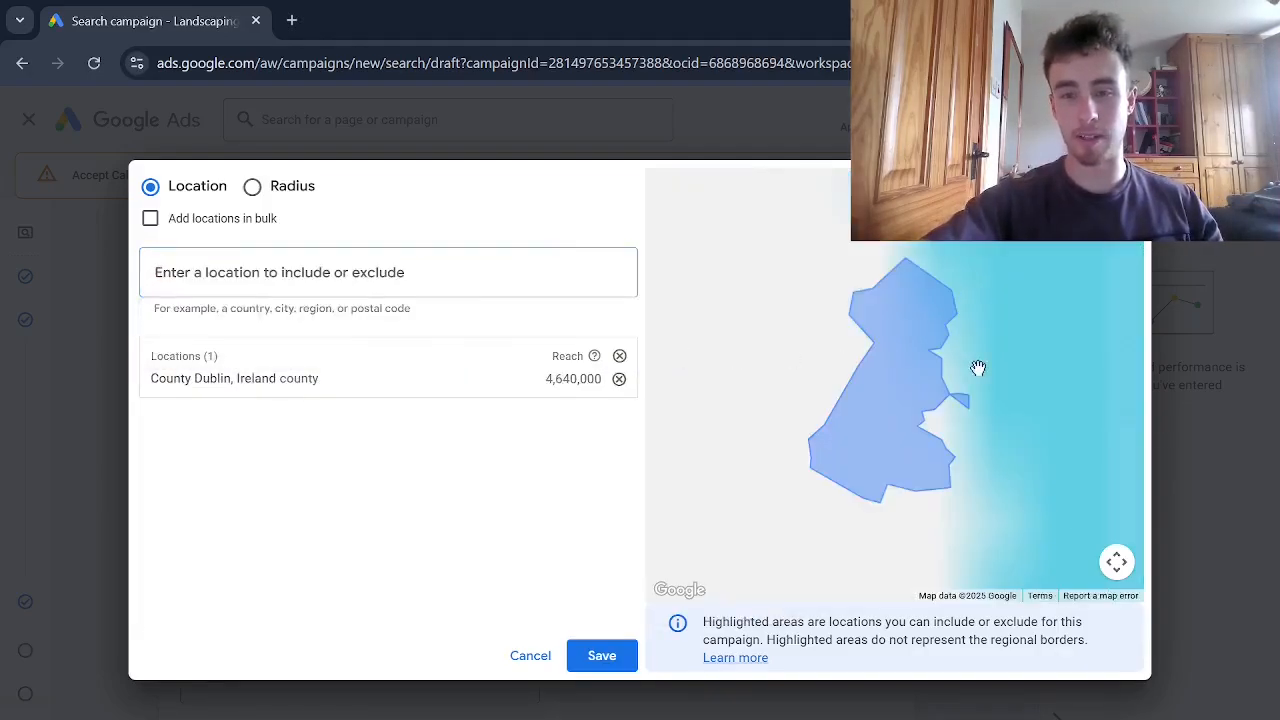
scroll(850, 500, down, 3)
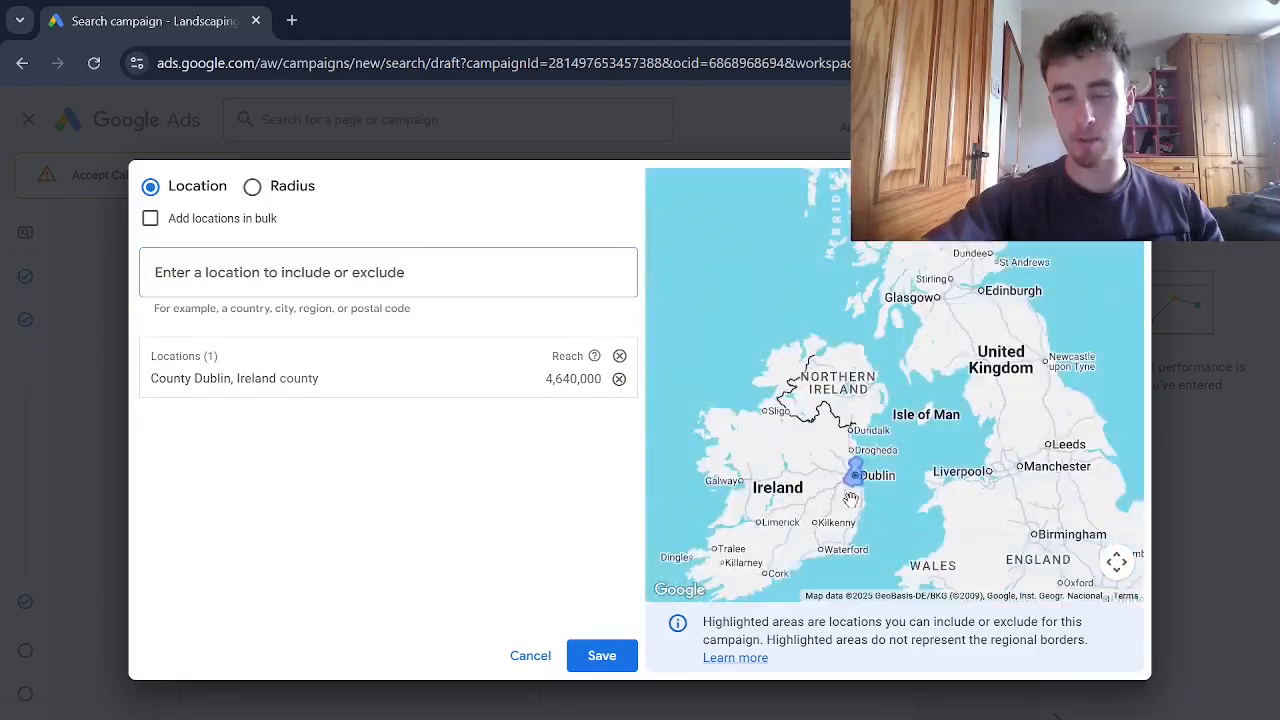
drag(850, 500, 889, 460)
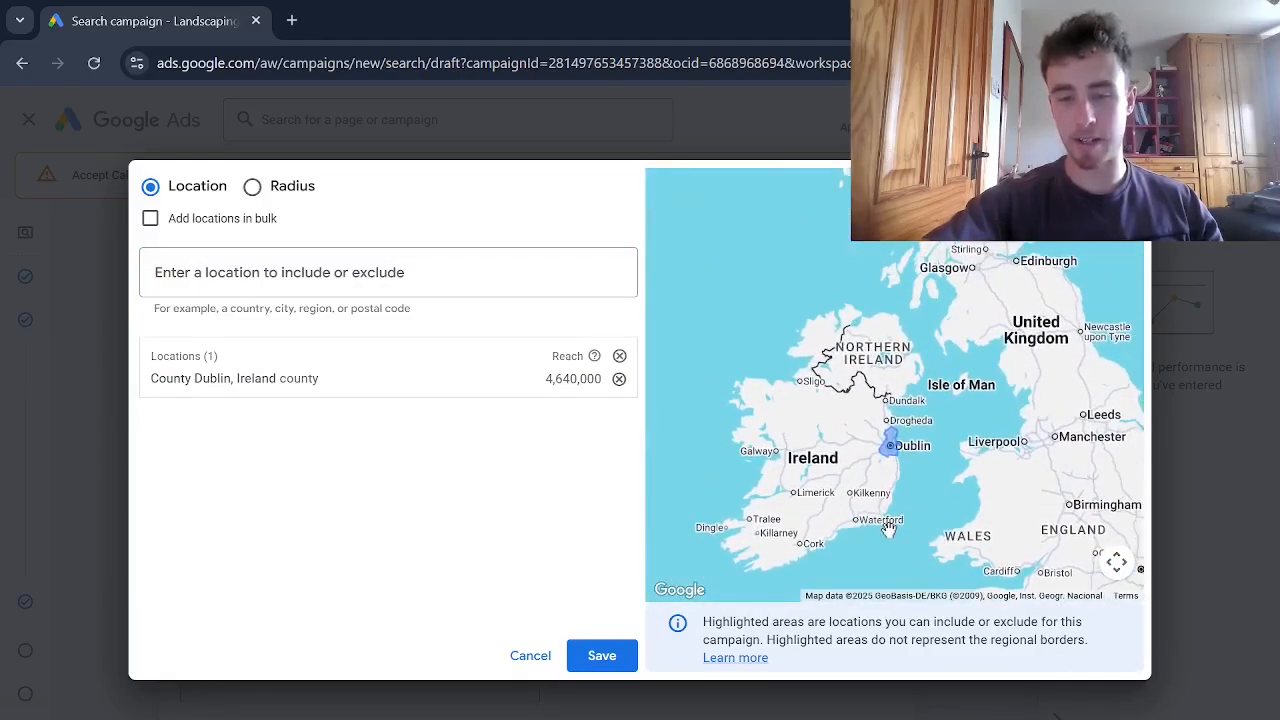
scroll(862, 508, down, 2)
ctrl+scroll(866, 503, up, 4)
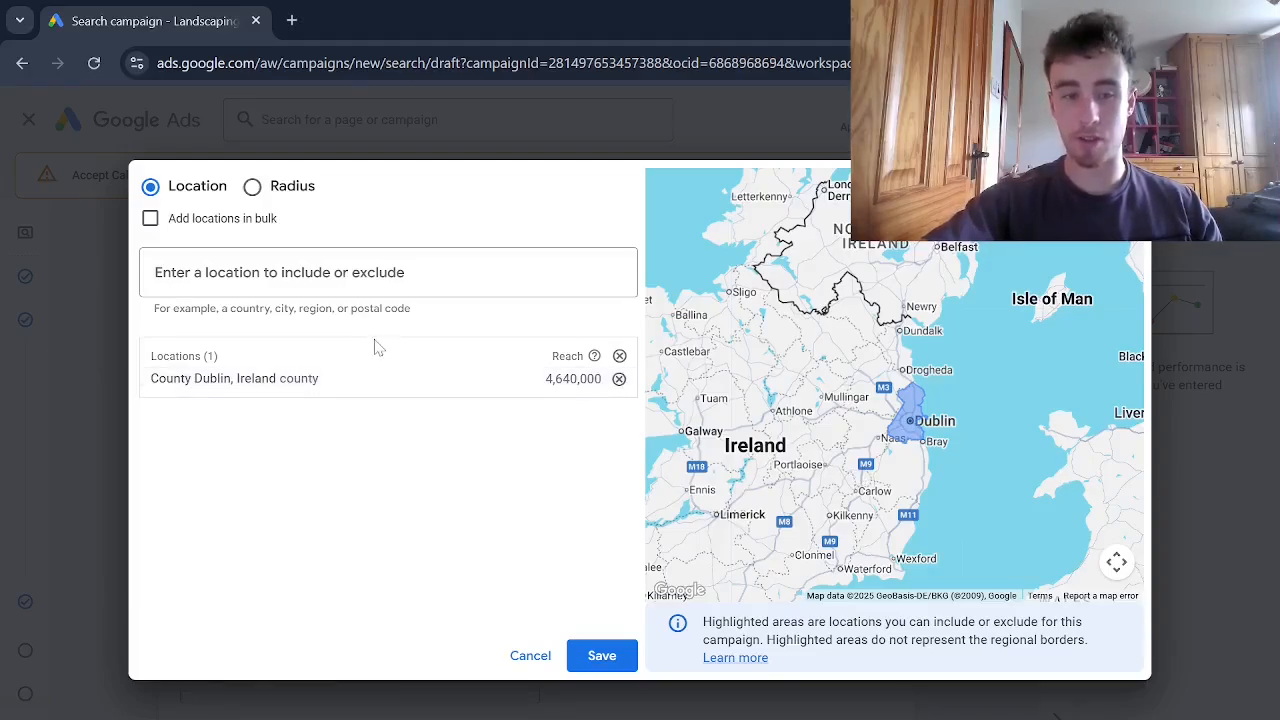
Include a 20 mi radius around Mullingar, County Westmeath as a target location
click(254, 190)
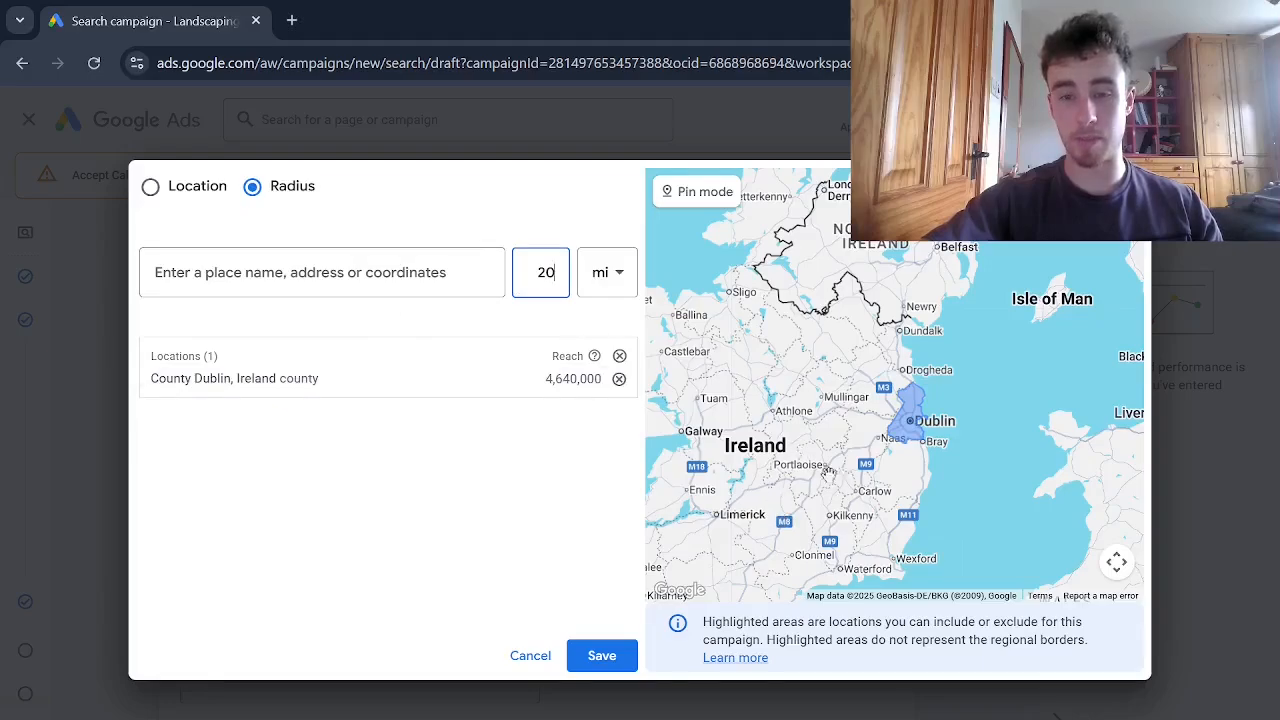
drag(864, 548, 906, 510)
scroll(917, 409, up, 1)
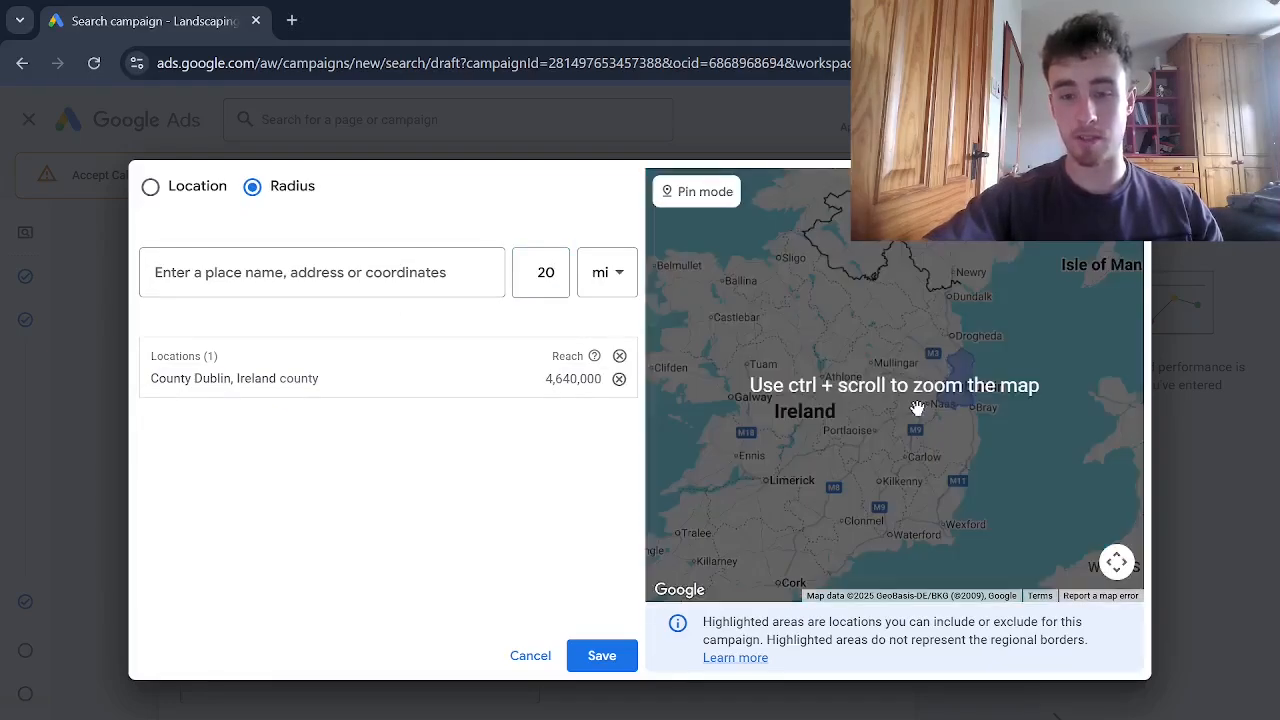
scroll(940, 396, up, 2)
scroll(942, 394, up, 1)
drag(920, 357, 1080, 468)
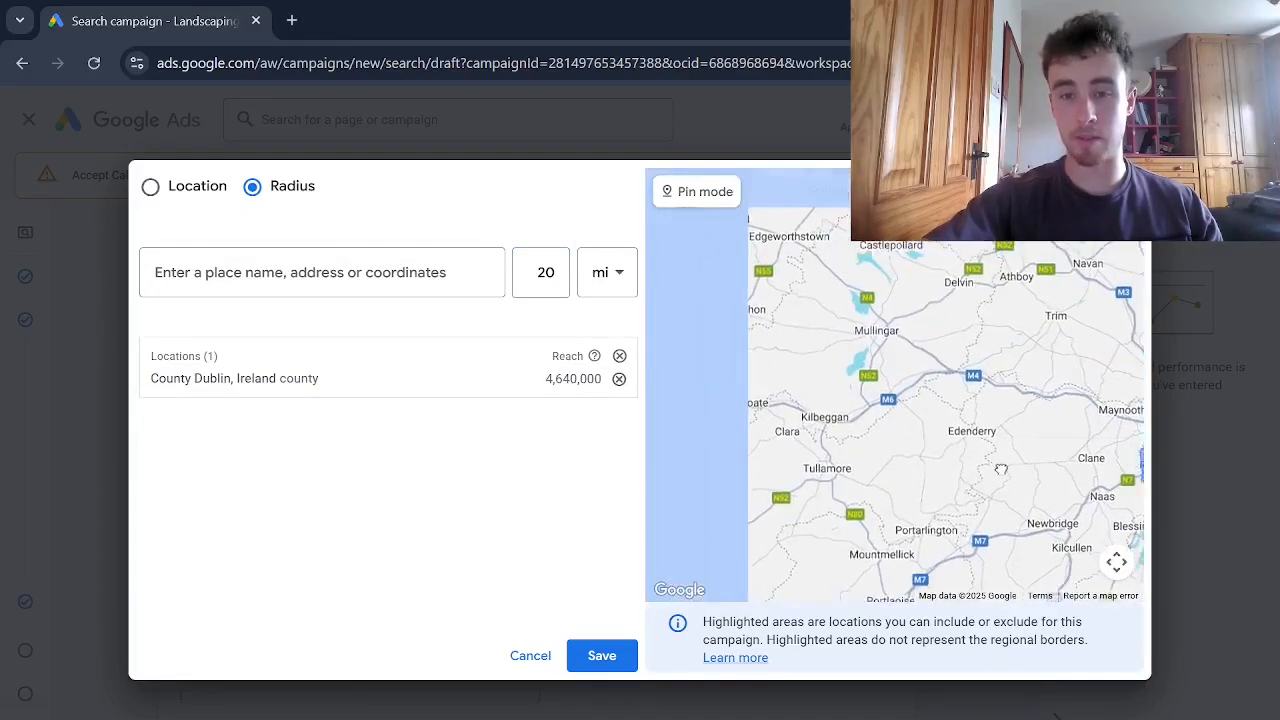
click(312, 275)
text(m)
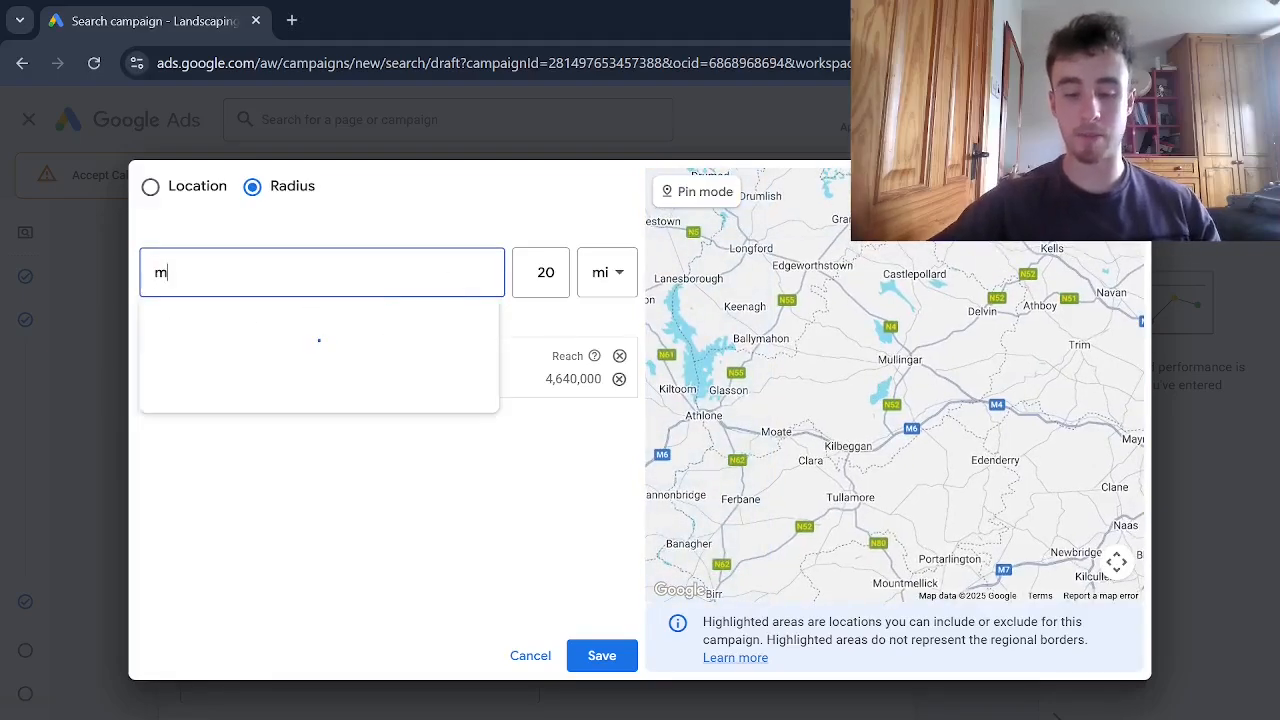
text(ulling)
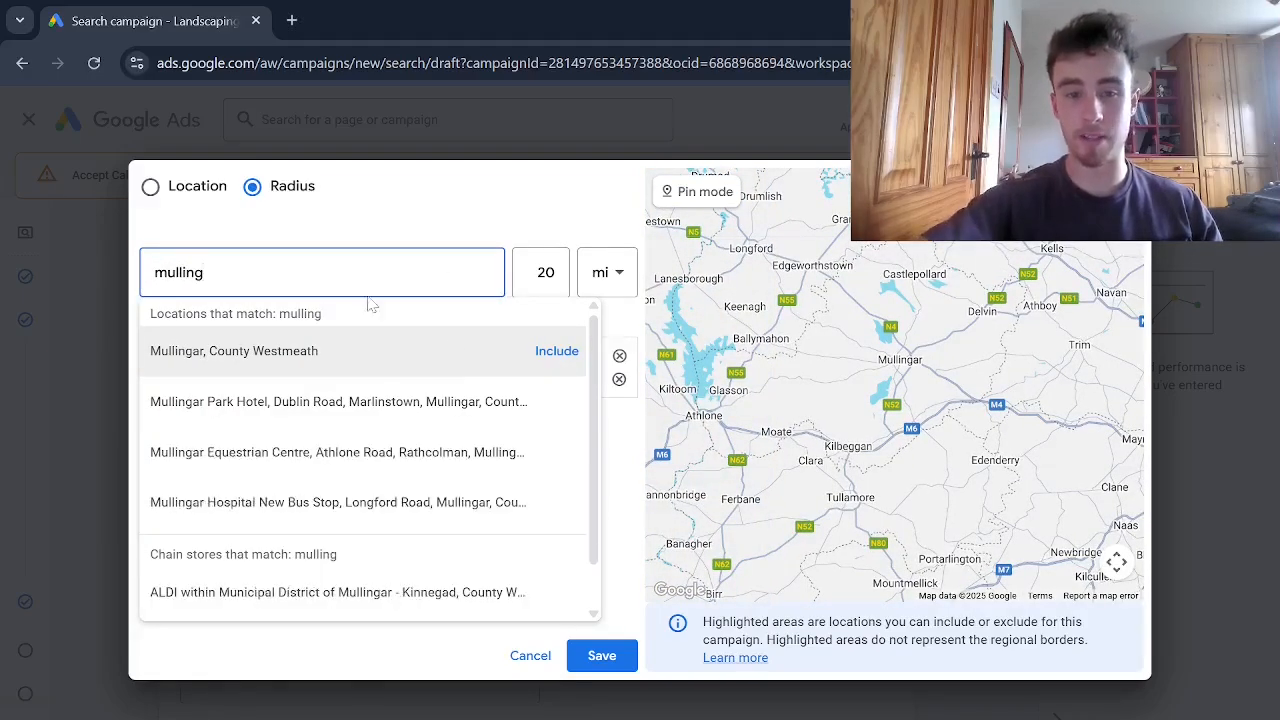
click(556, 351)
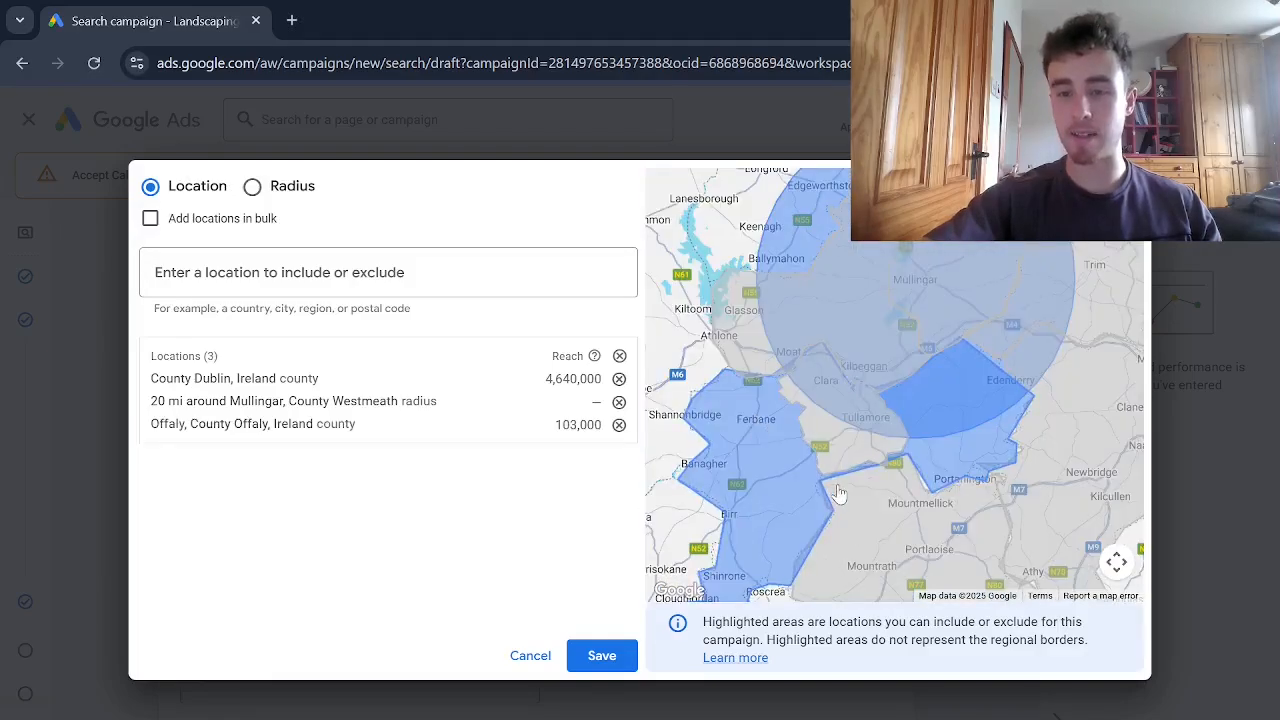
Include County Offaly, County Laois and the municipal districts of Tullamore and Athlone - Moate from the map
click(846, 474)
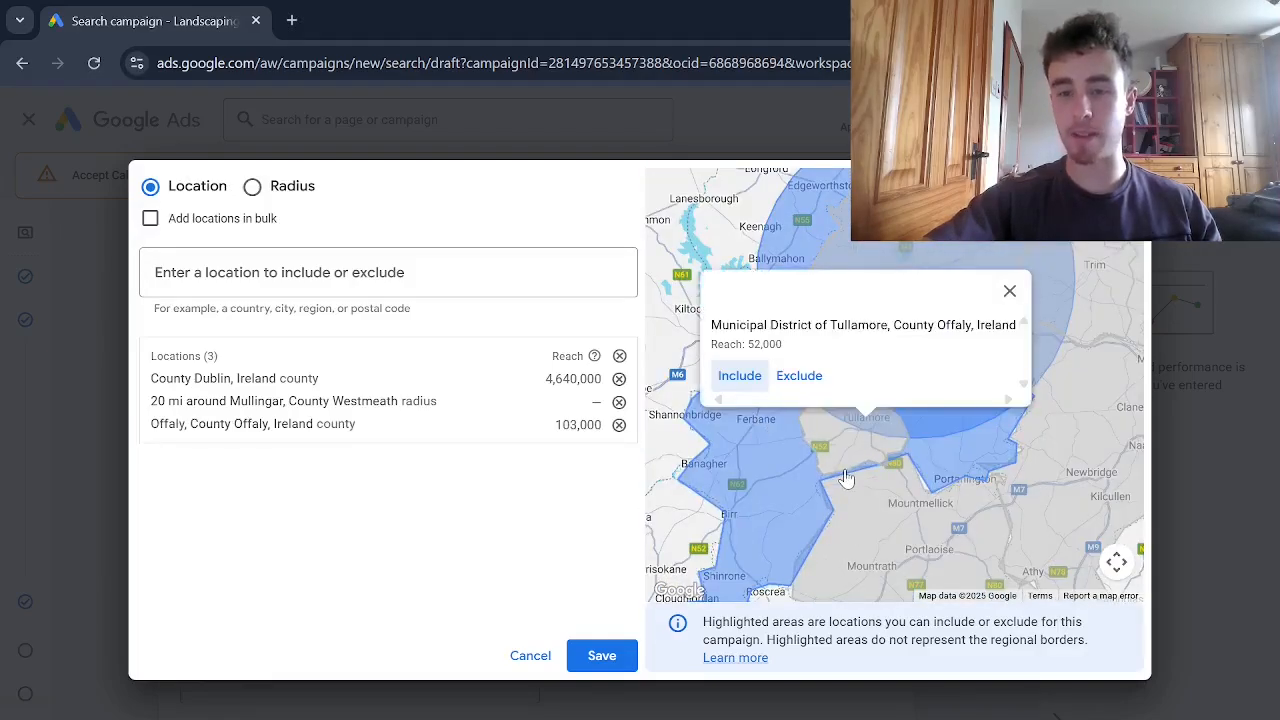
click(738, 376)
click(849, 508)
click(865, 517)
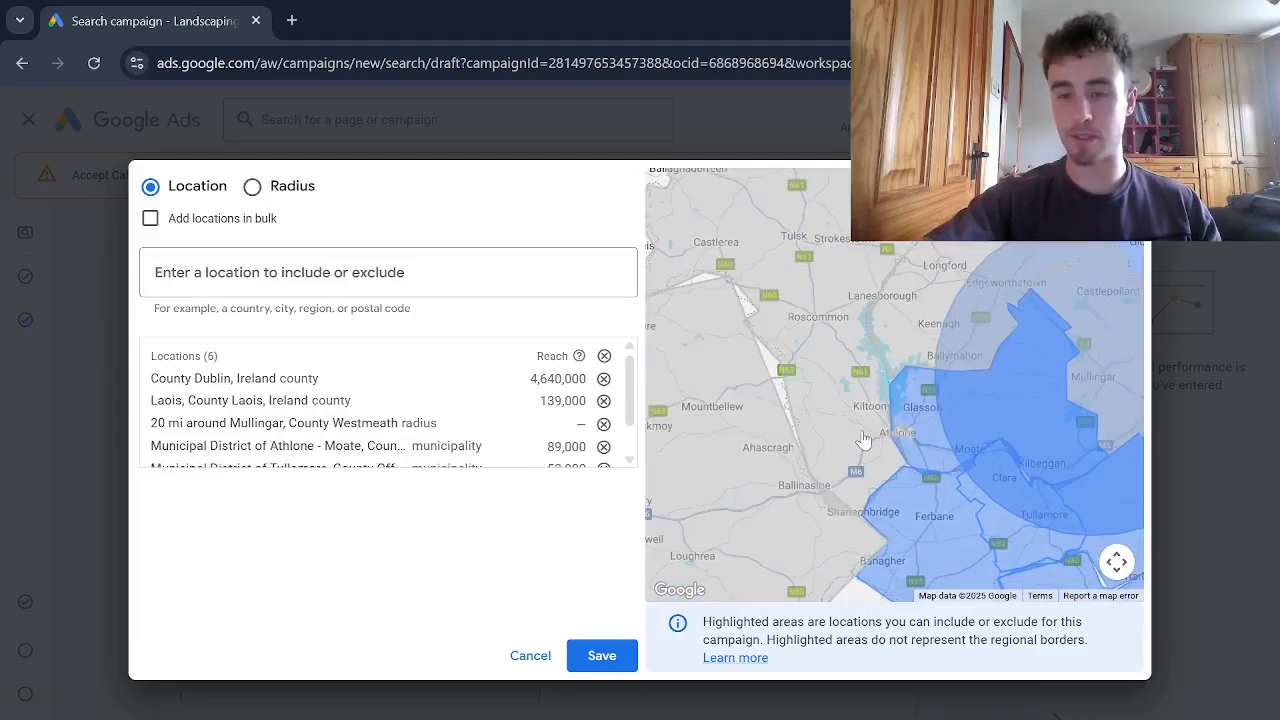
click(863, 438)
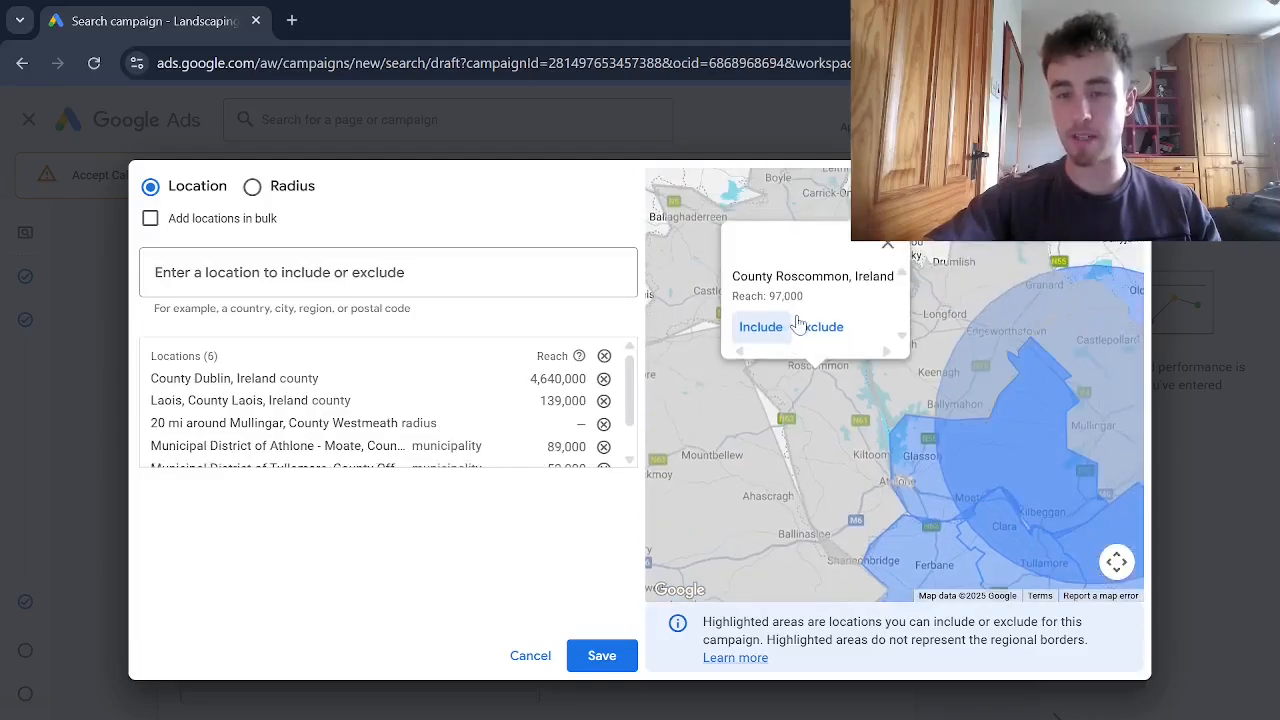
Include County Roscommon, the Municipal District of Ballymahon and County Longford from the map
click(770, 332)
click(941, 339)
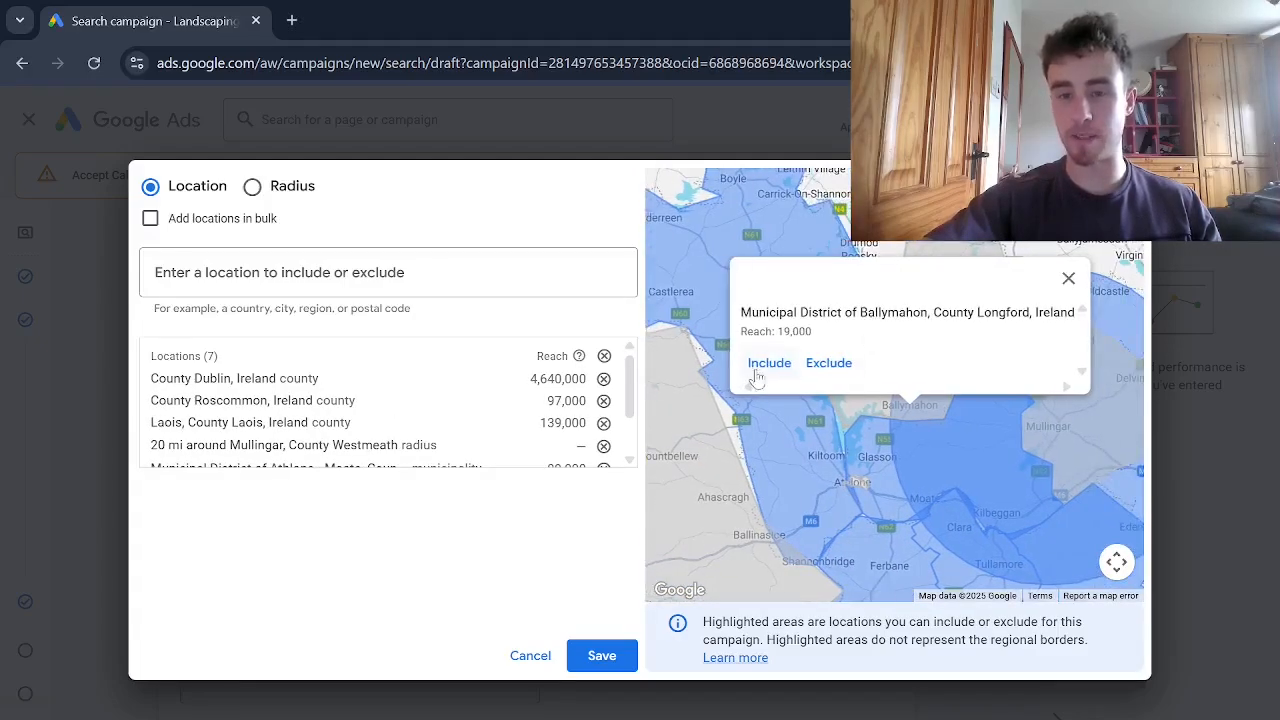
click(762, 368)
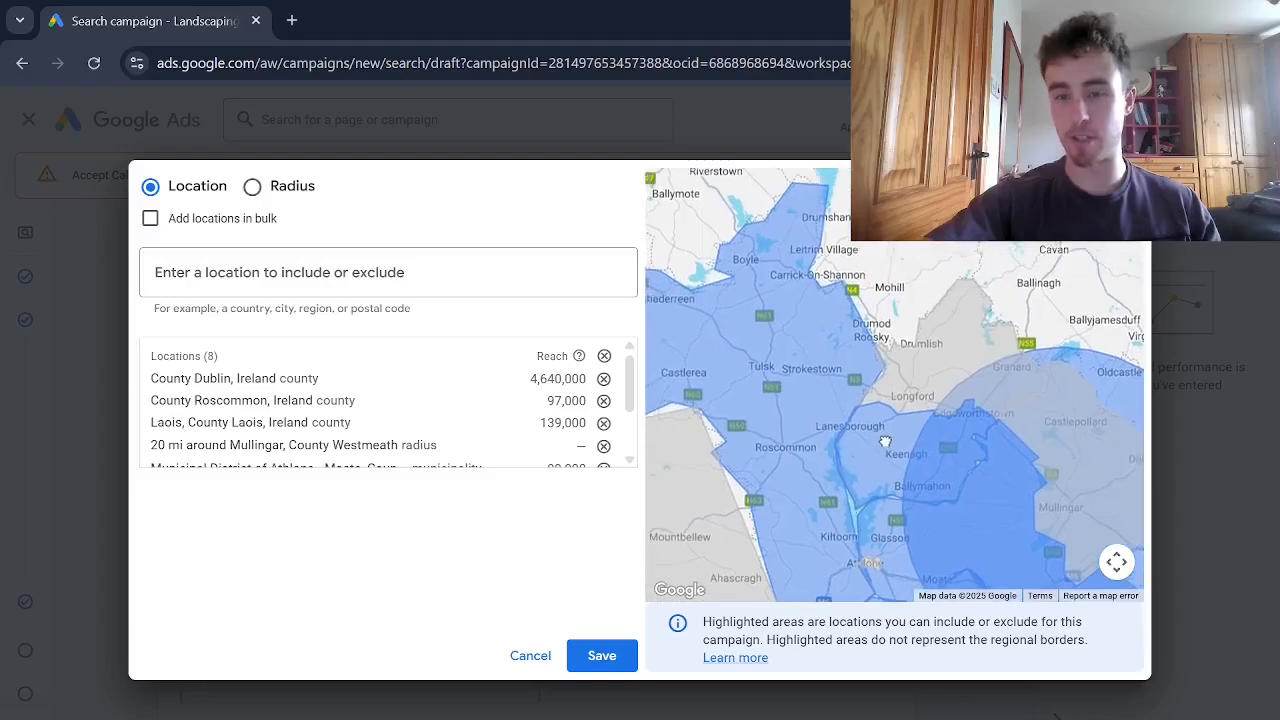
click(872, 365)
click(830, 355)
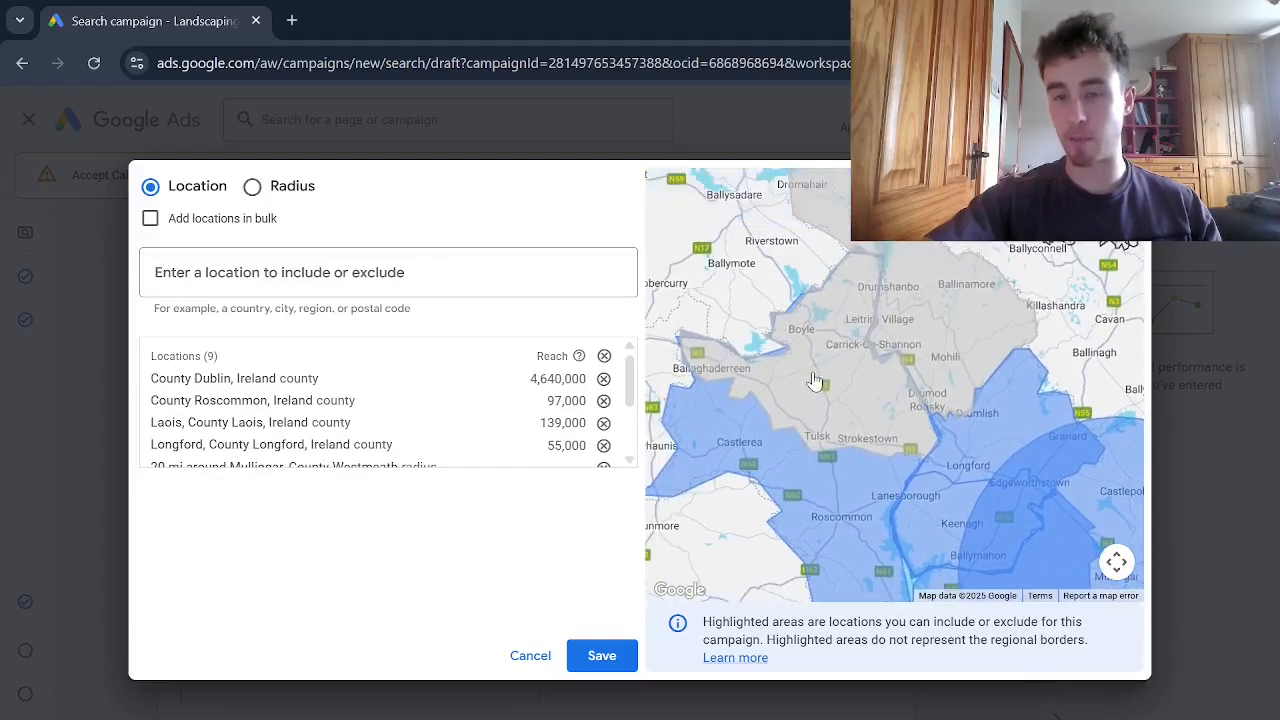
Include the map areas around Boyle and around Mohill, north of County Longford, as target locations
click(814, 380)
click(740, 327)
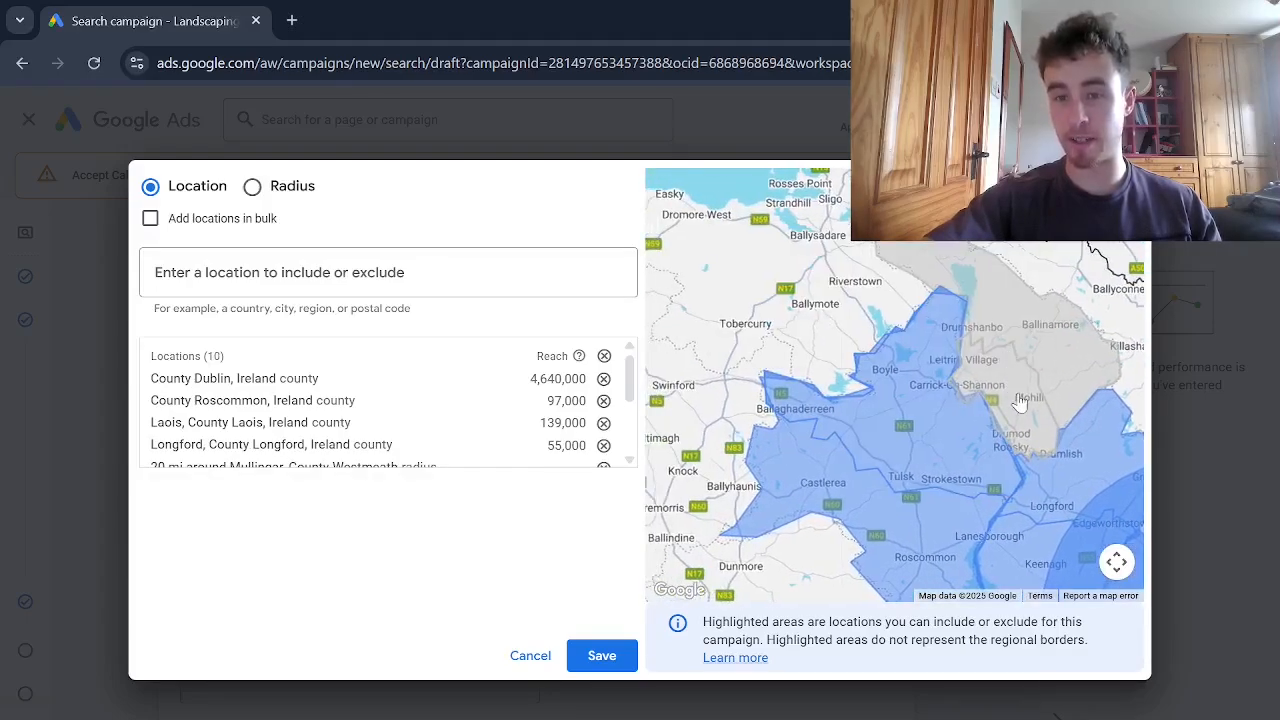
click(1018, 402)
click(740, 344)
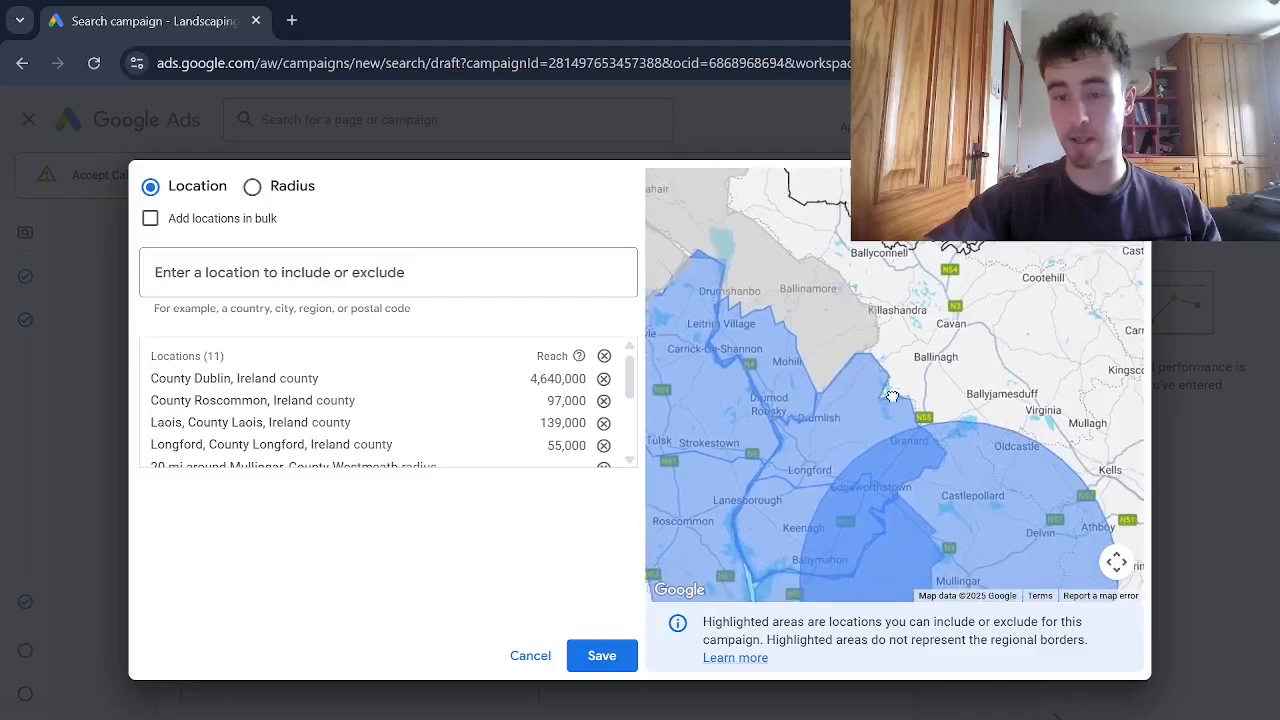
Examine the Ballyjamesduff district and the coverage of the selected locations across Ireland on the map
click(970, 415)
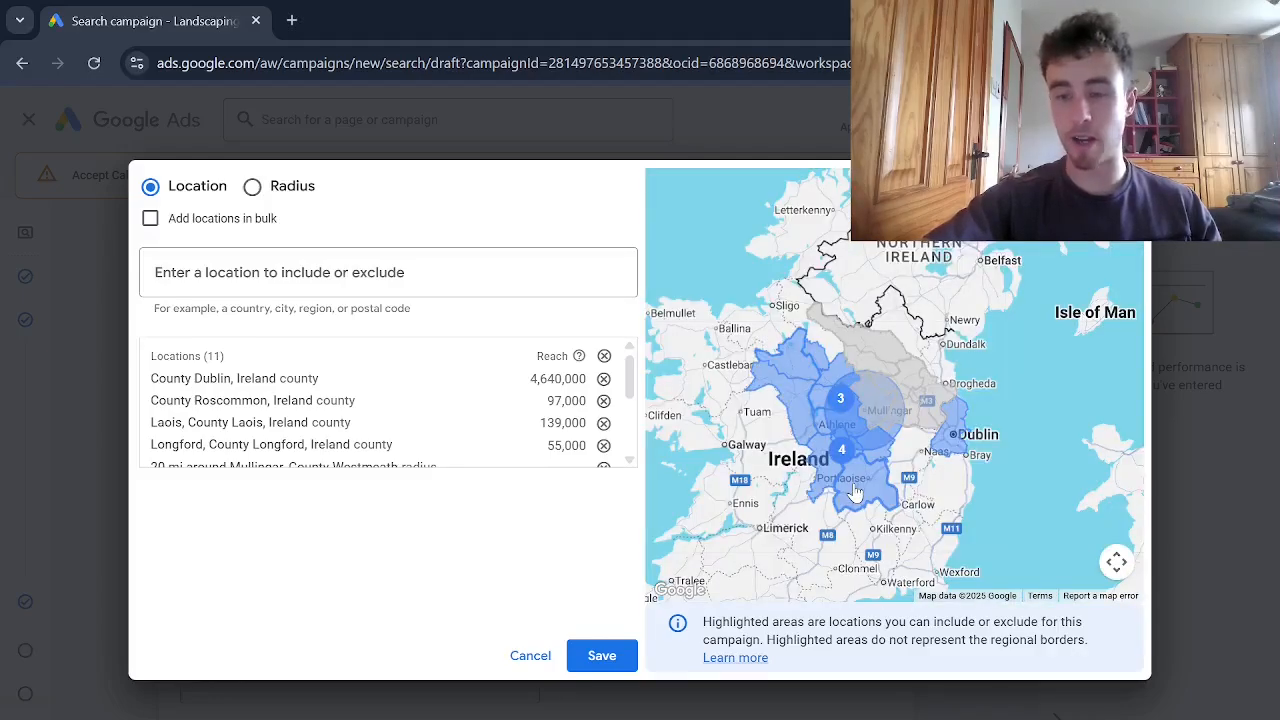
drag(855, 492, 867, 485)
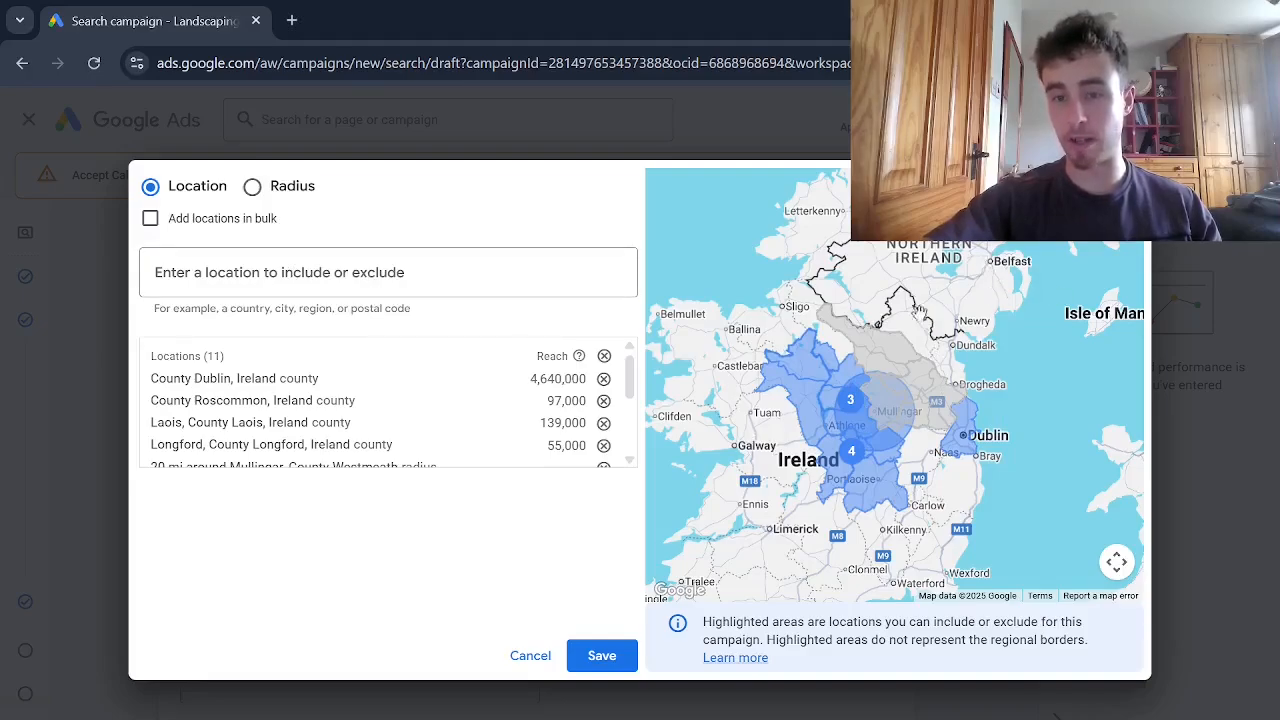
scroll(885, 500, up, 3)
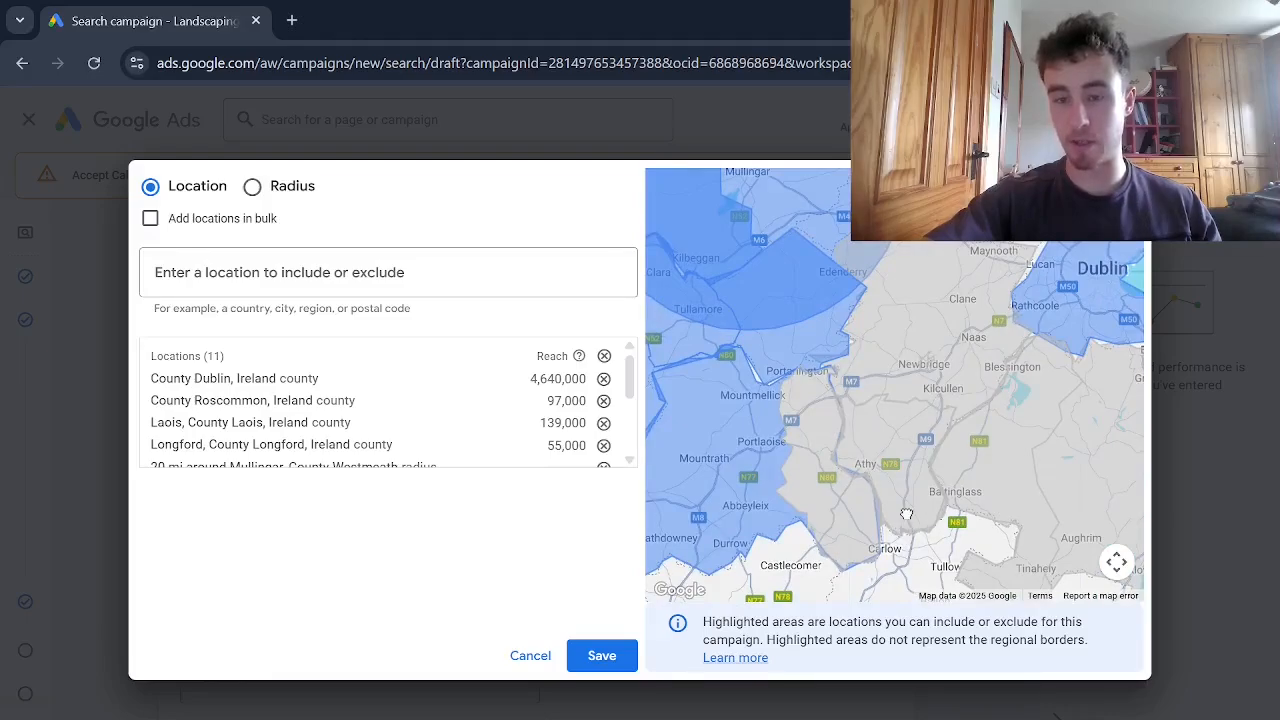
scroll(906, 514, down, 2)
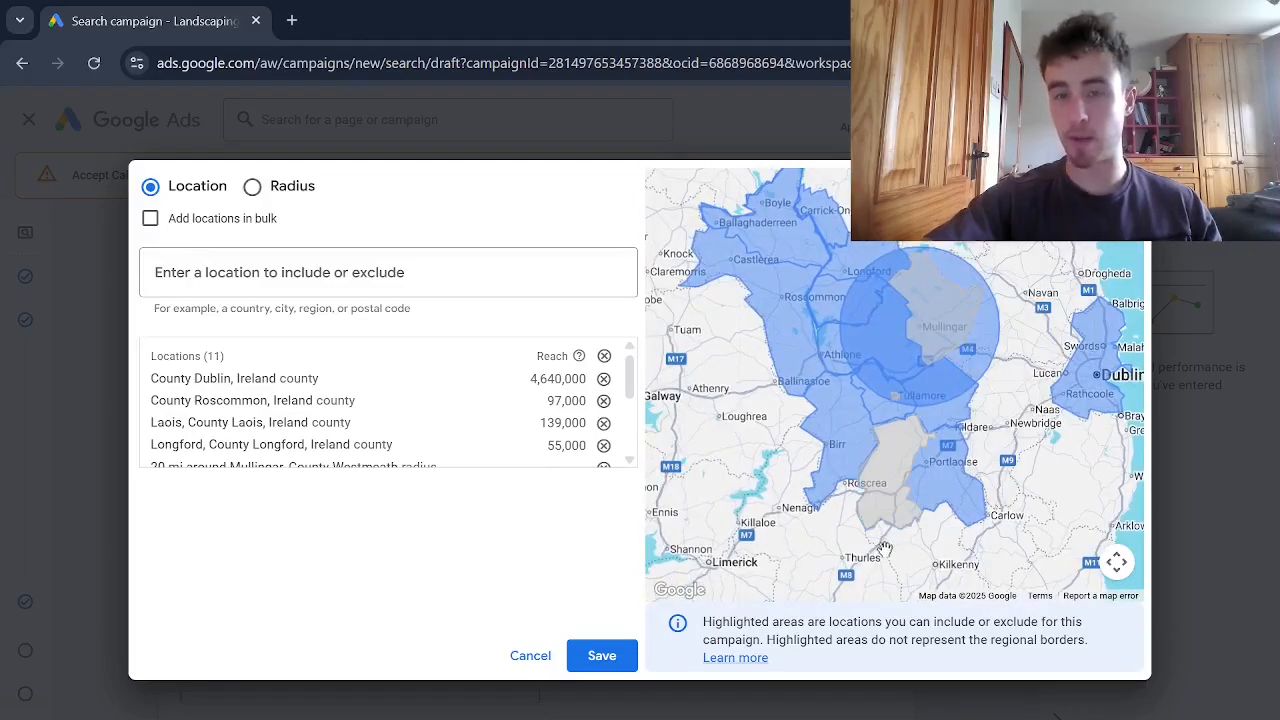
mouse_move(835, 429)
mouse_down()
mouse_move(847, 435)
mouse_move(834, 441)
mouse_up()
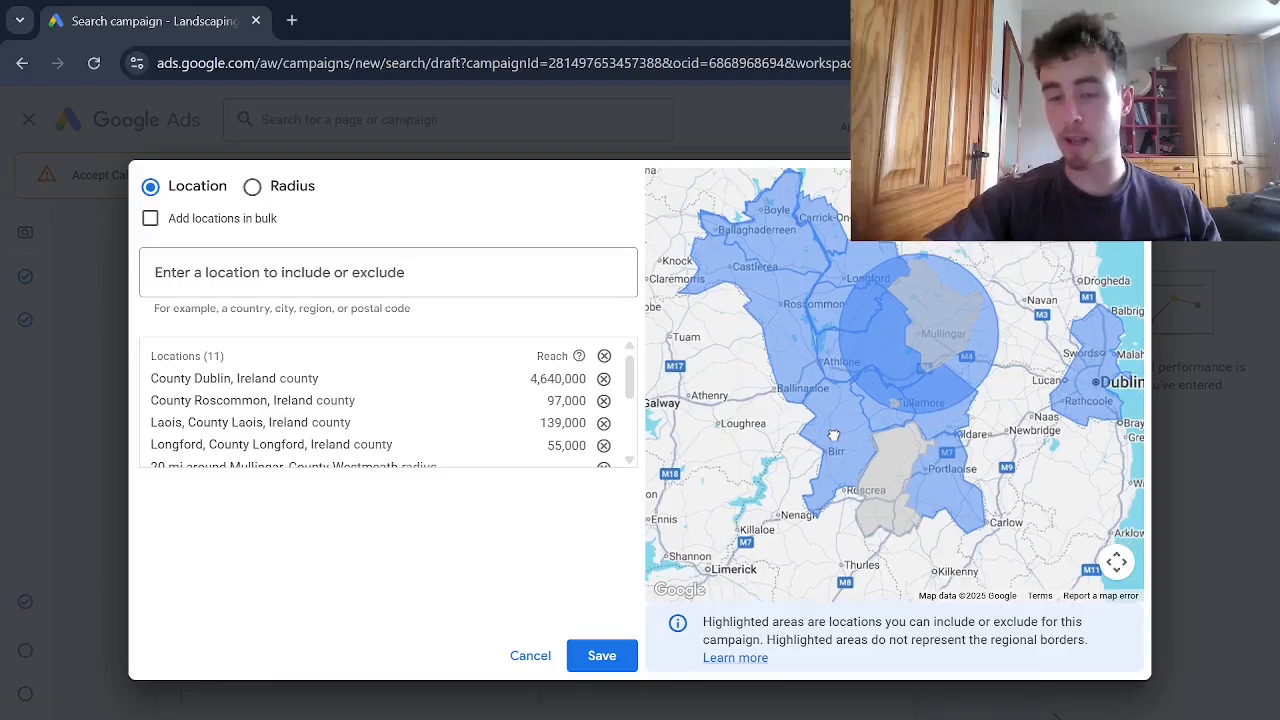
drag(835, 434, 879, 428)
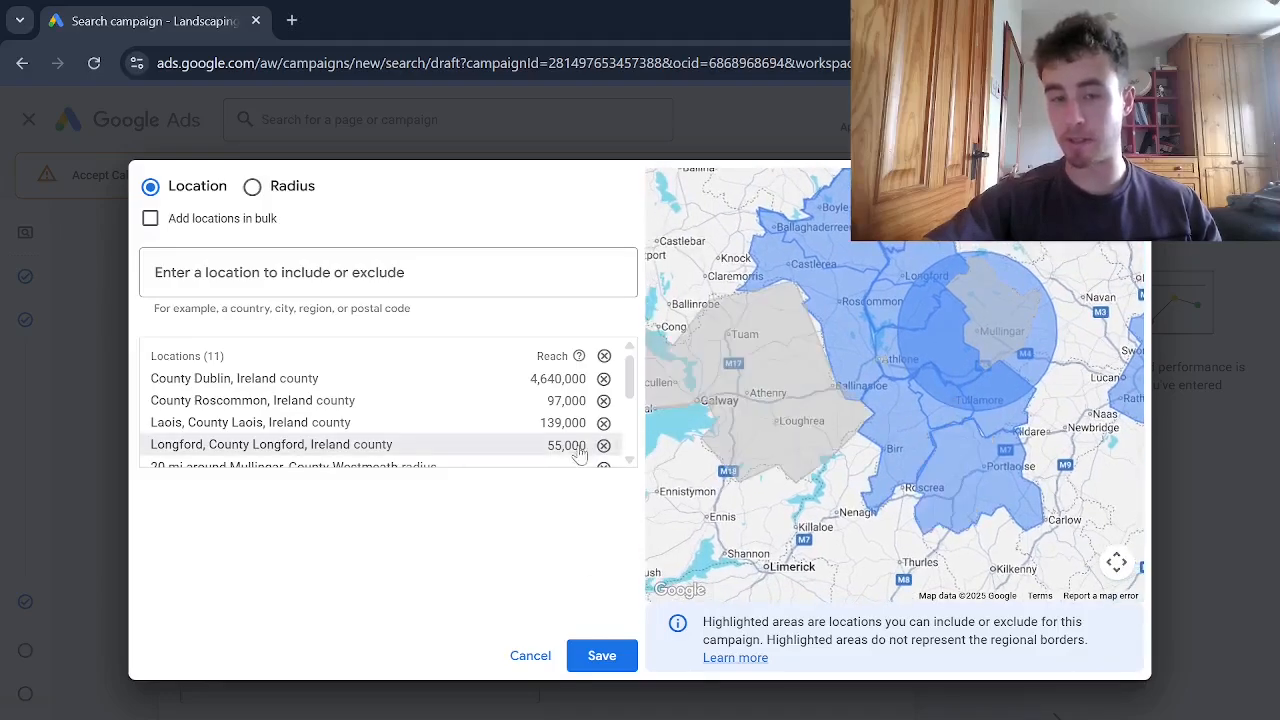
Discard the selected locations without saving and reopen an empty advanced location search
click(540, 657)
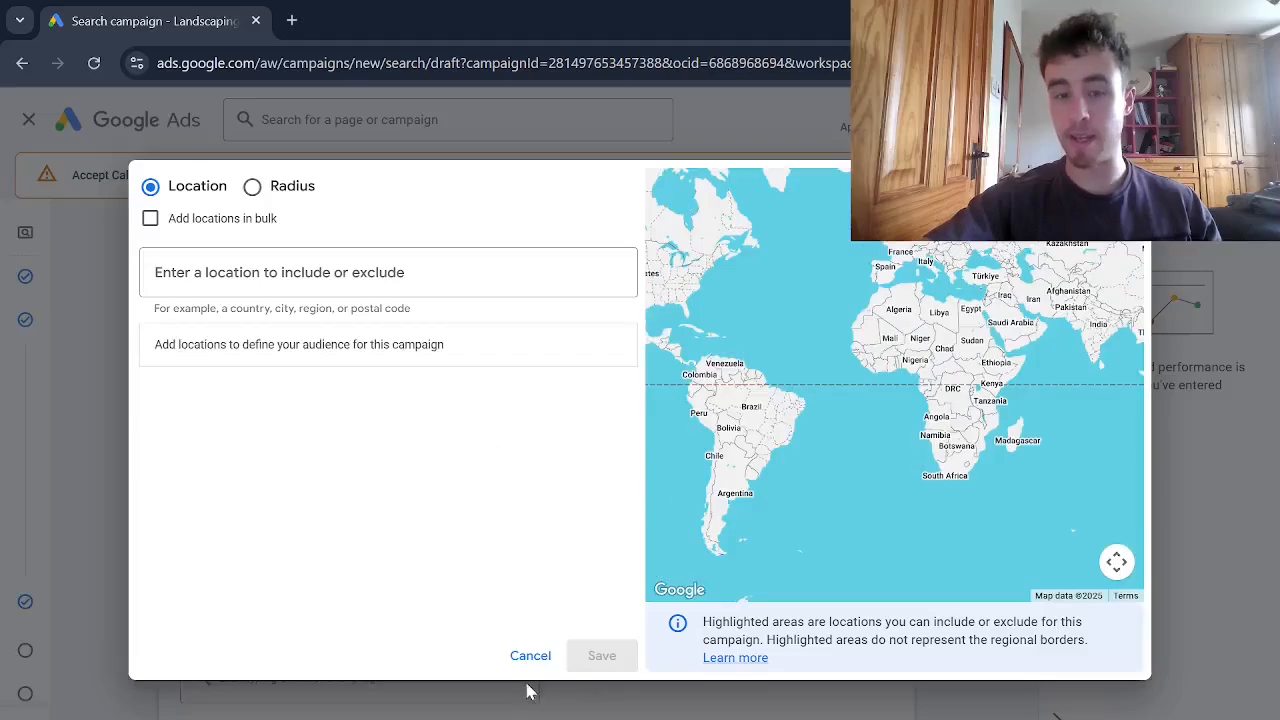
click(552, 647)
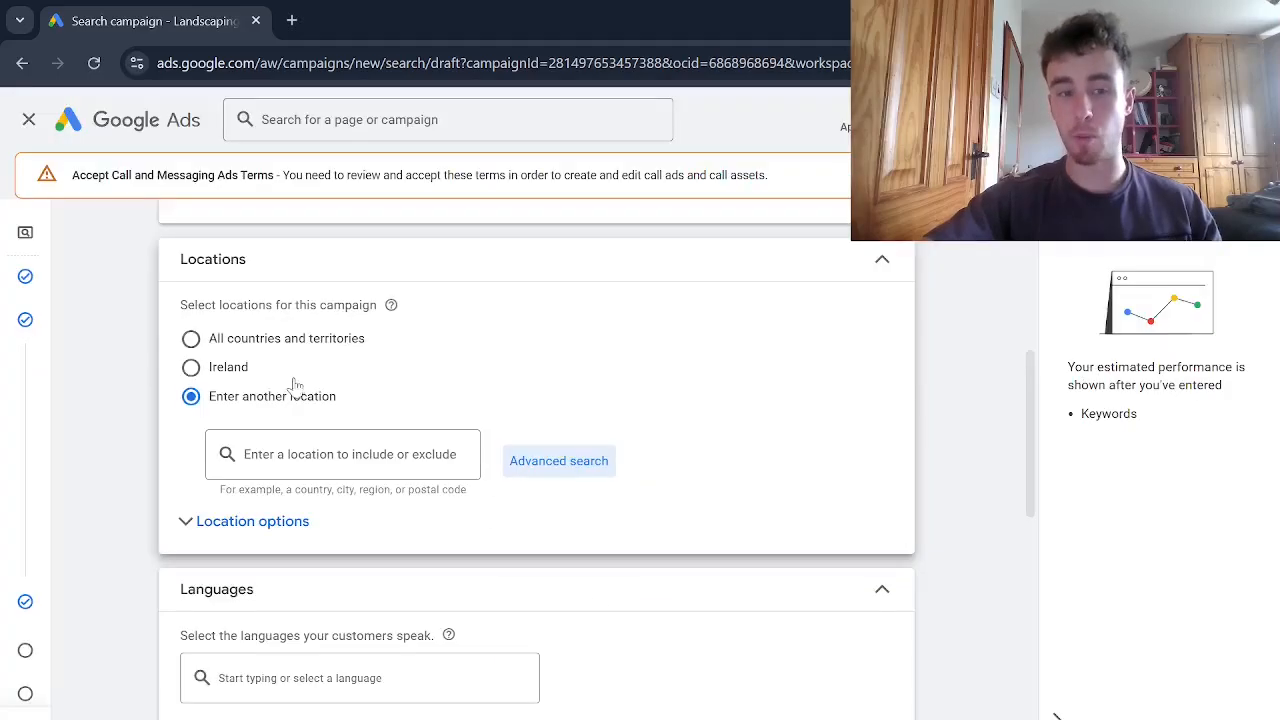
click(528, 466)
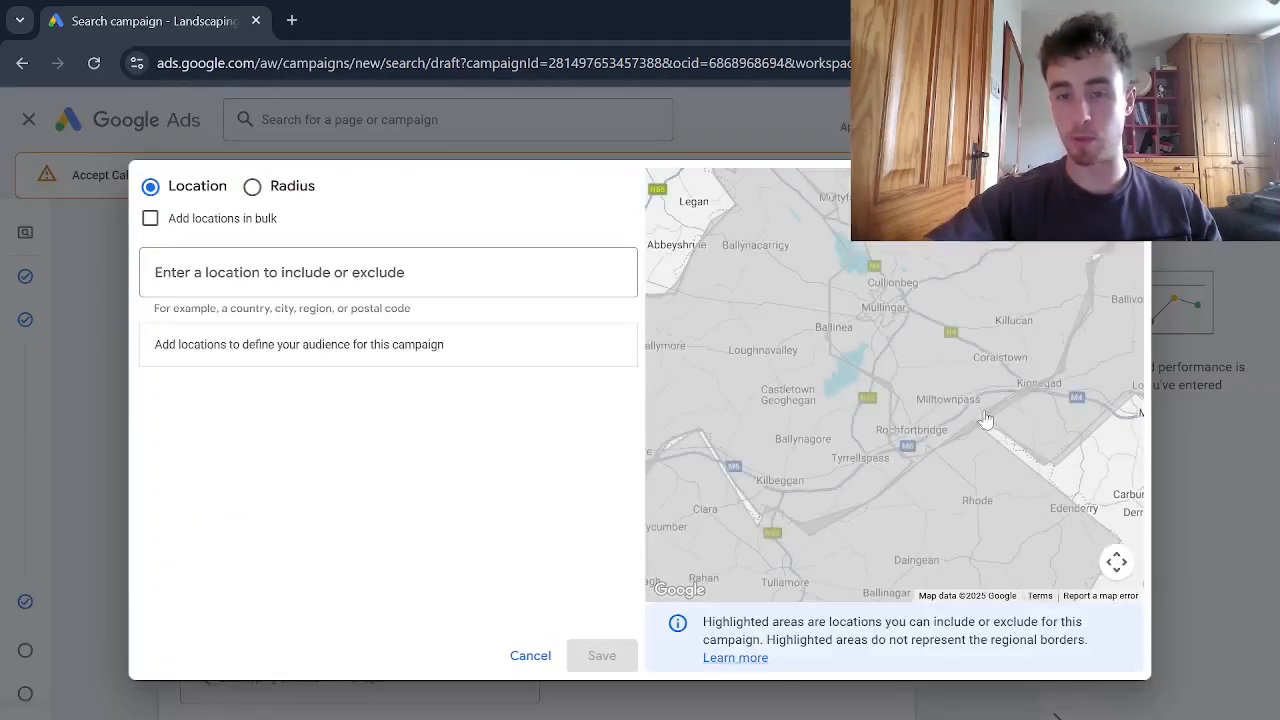
Examine the selectable areas around Dublin and the Irish midlands on the map, and close the advanced location search without adding any
scroll(853, 403, up, 4)
scroll(854, 403, down, 1)
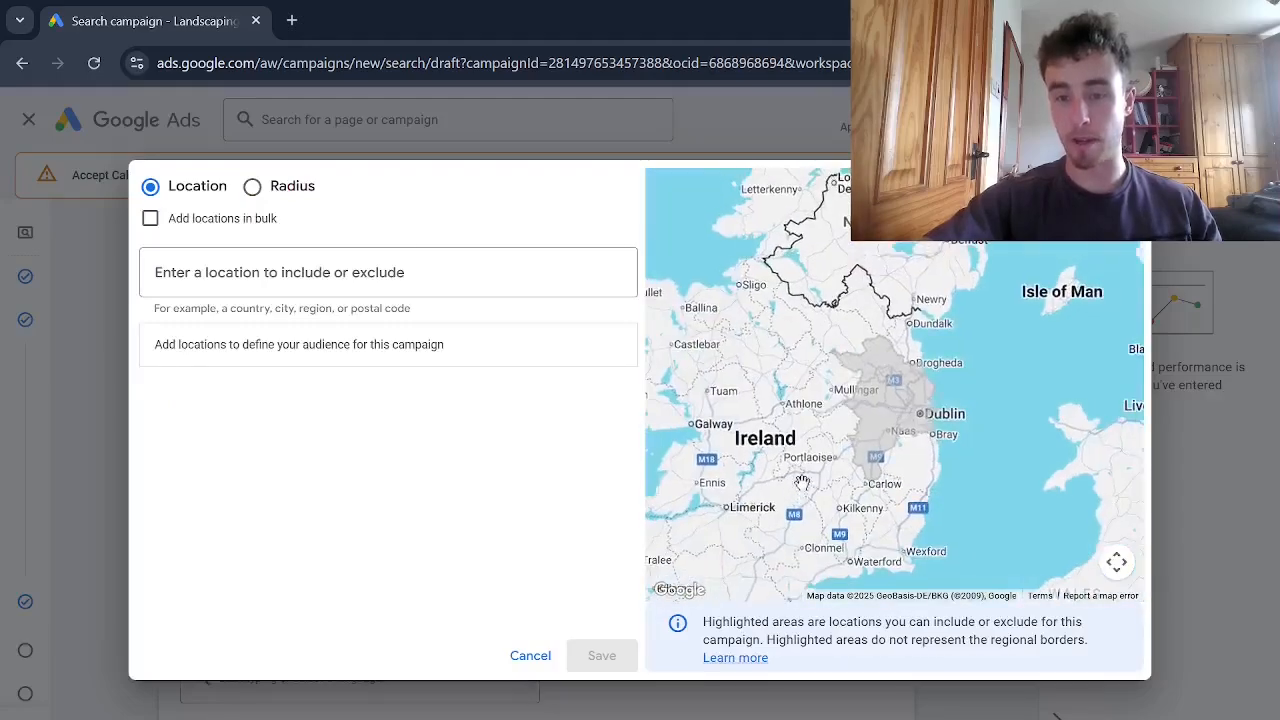
drag(811, 456, 871, 409)
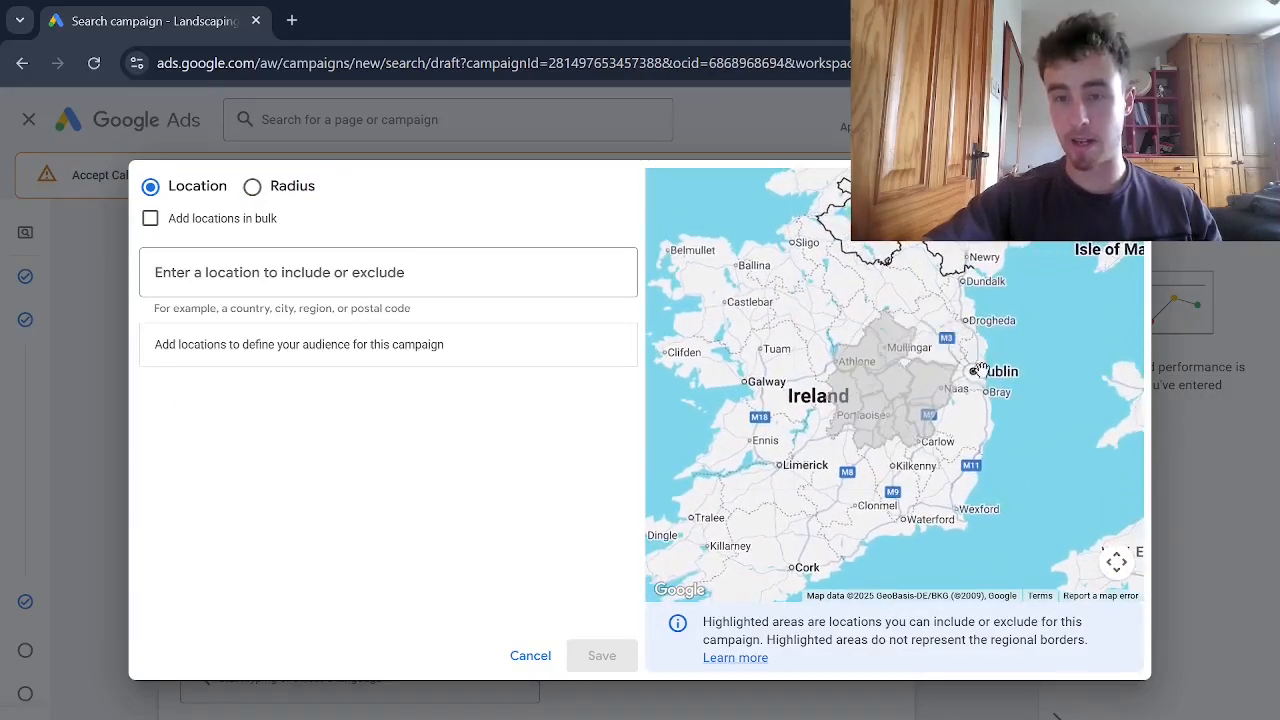
drag(980, 369, 914, 375)
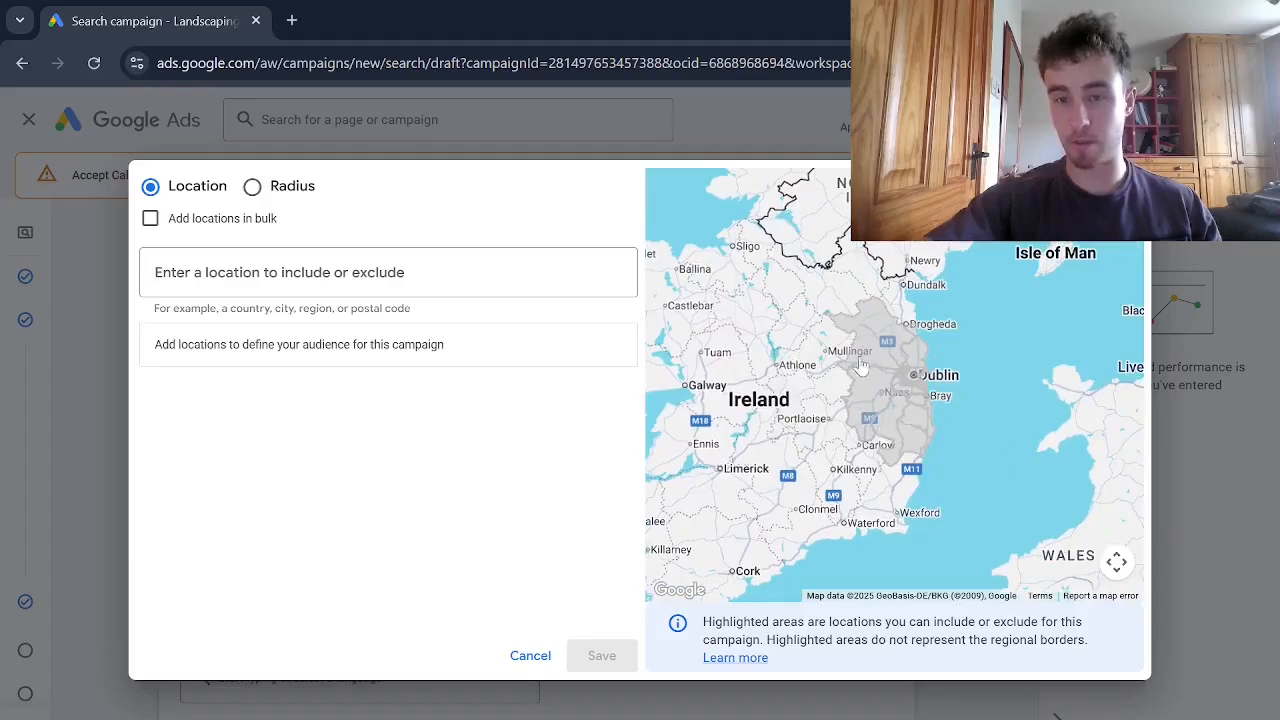
drag(895, 362, 945, 400)
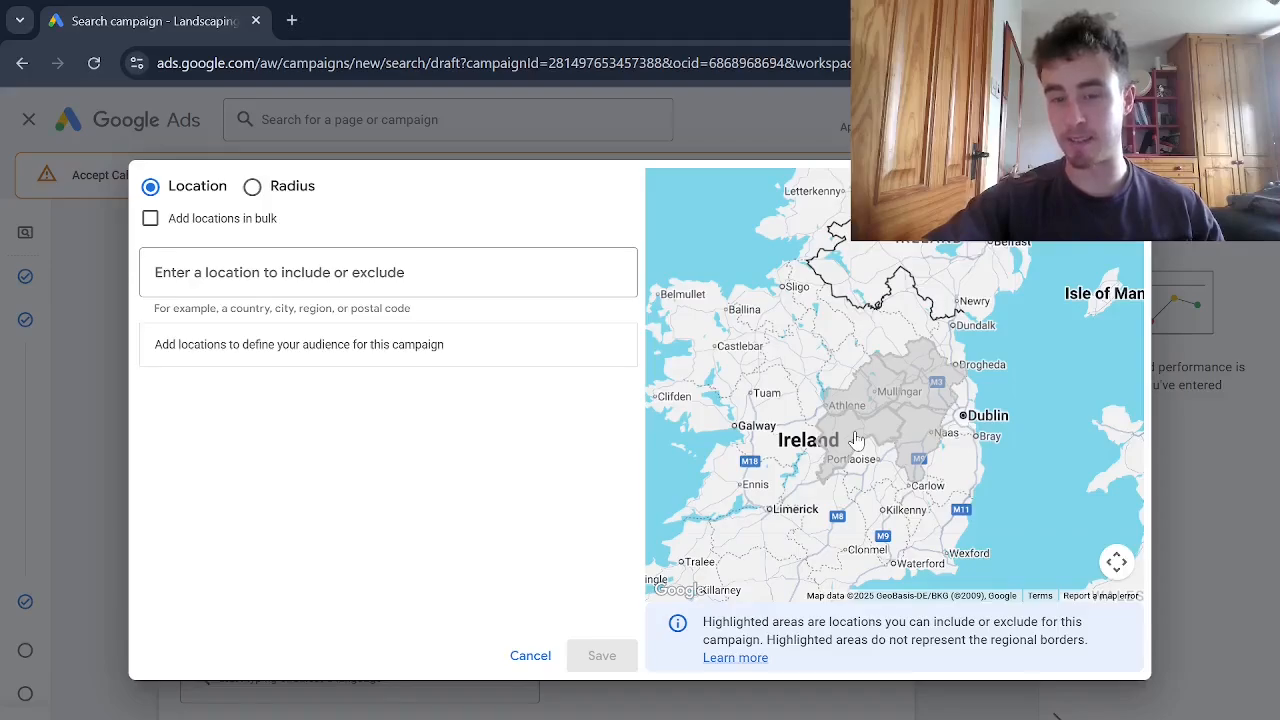
key(Escape)
Set the campaign's location options to include "Presence: People in or regularly in your included locations"
scroll(1040, 431, up, 1)
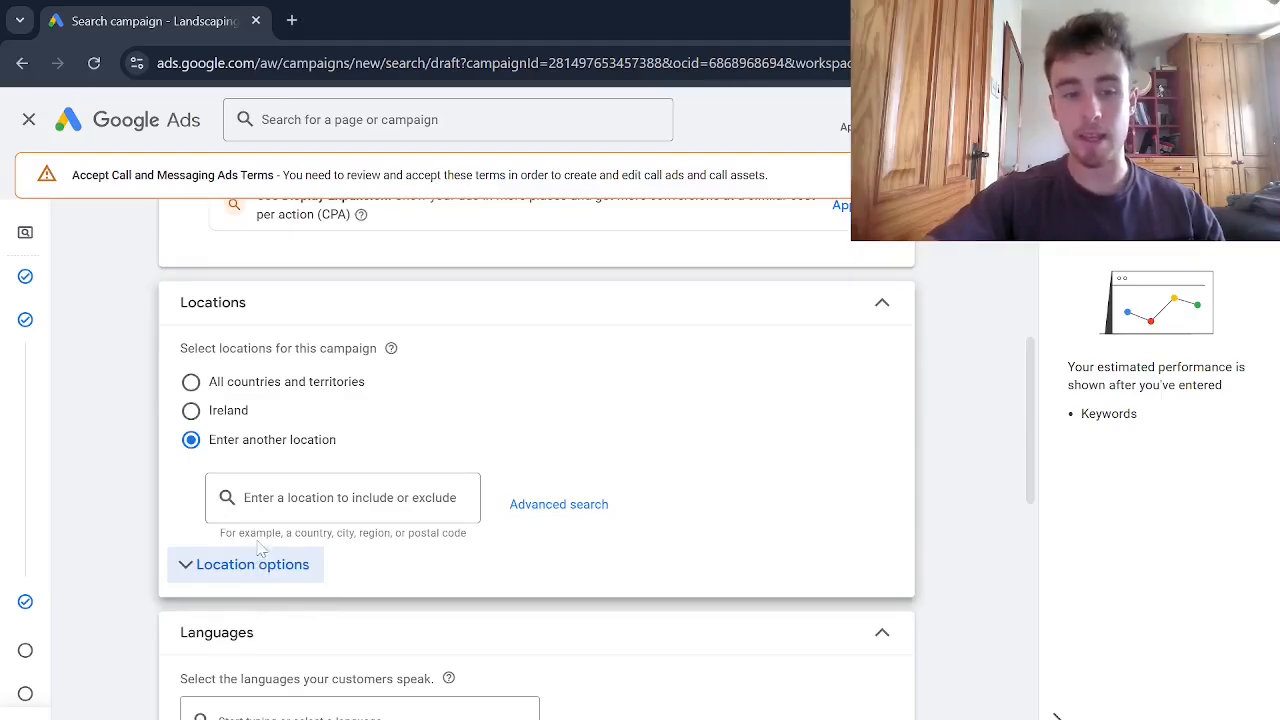
click(207, 578)
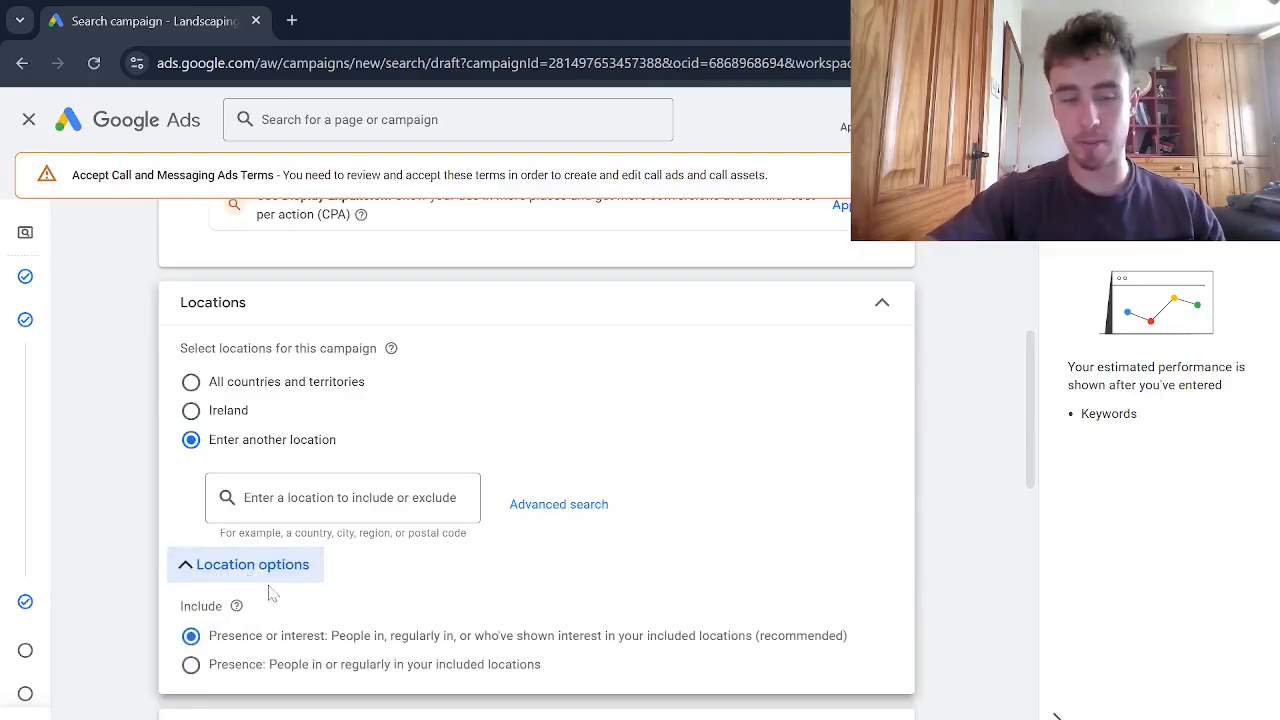
scroll(271, 586, down, 2)
click(190, 466)
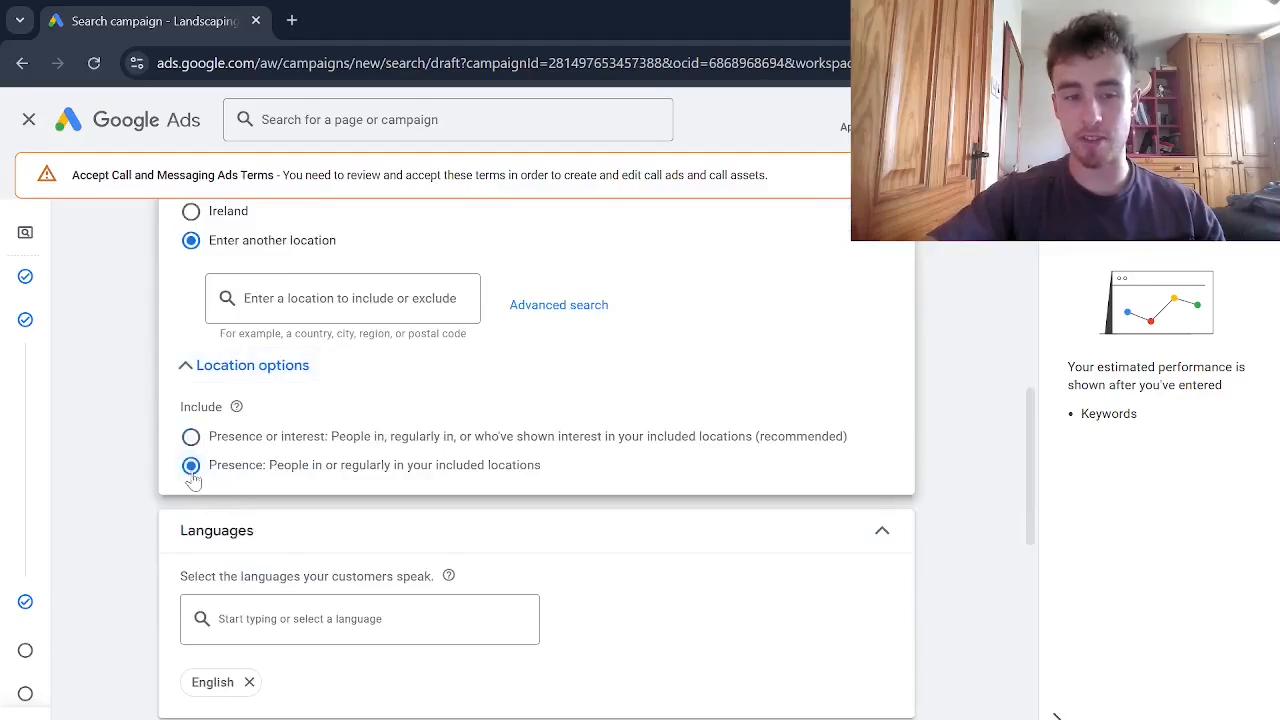
scroll(250, 490, up, 1)
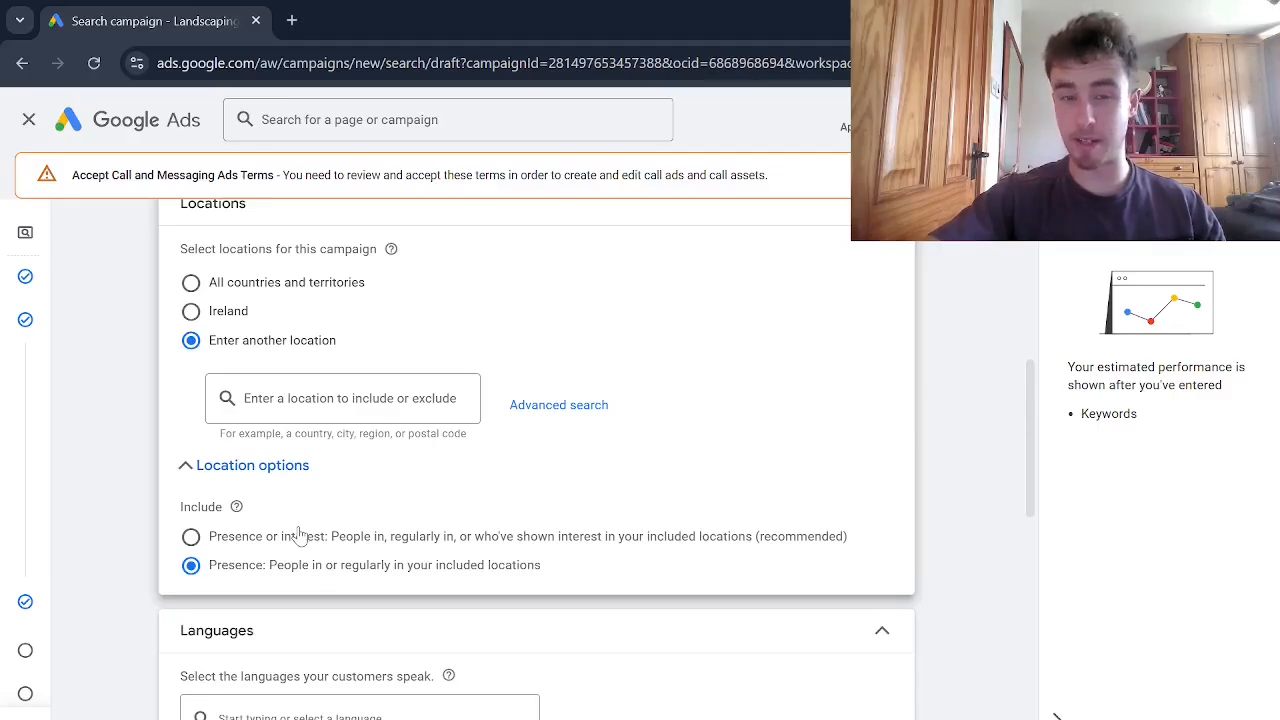
scroll(298, 536, up, 1)
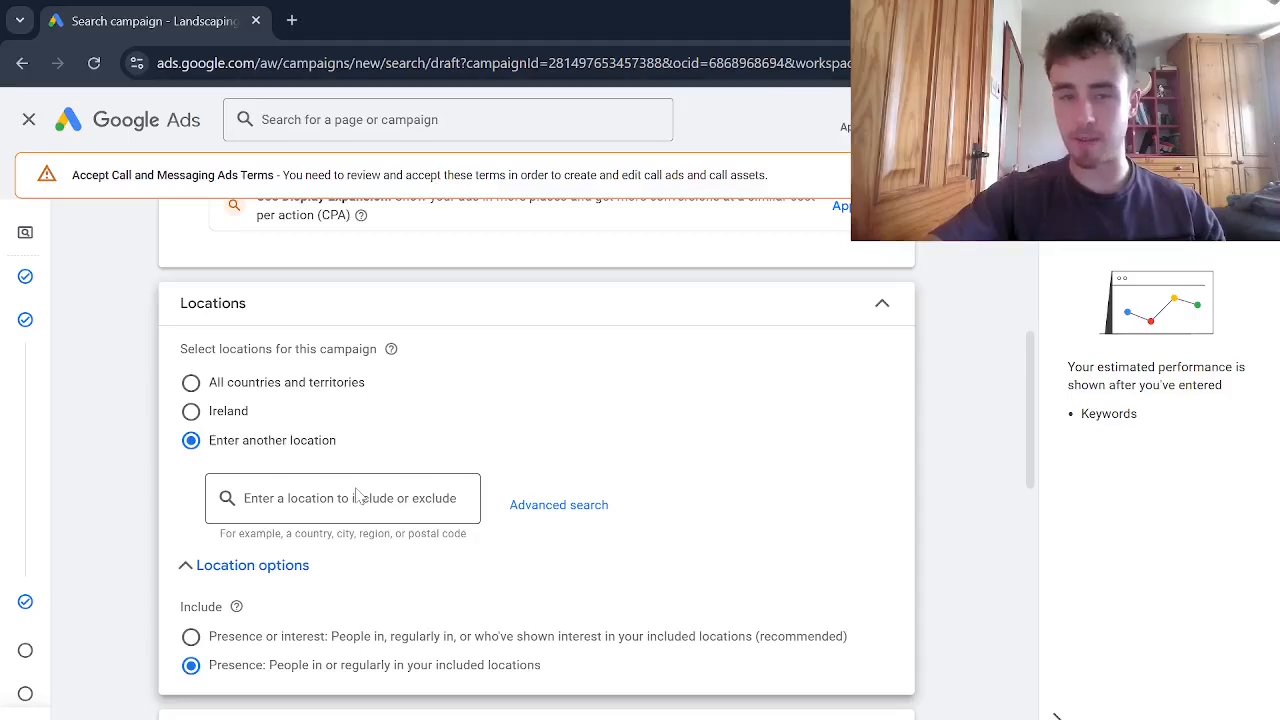